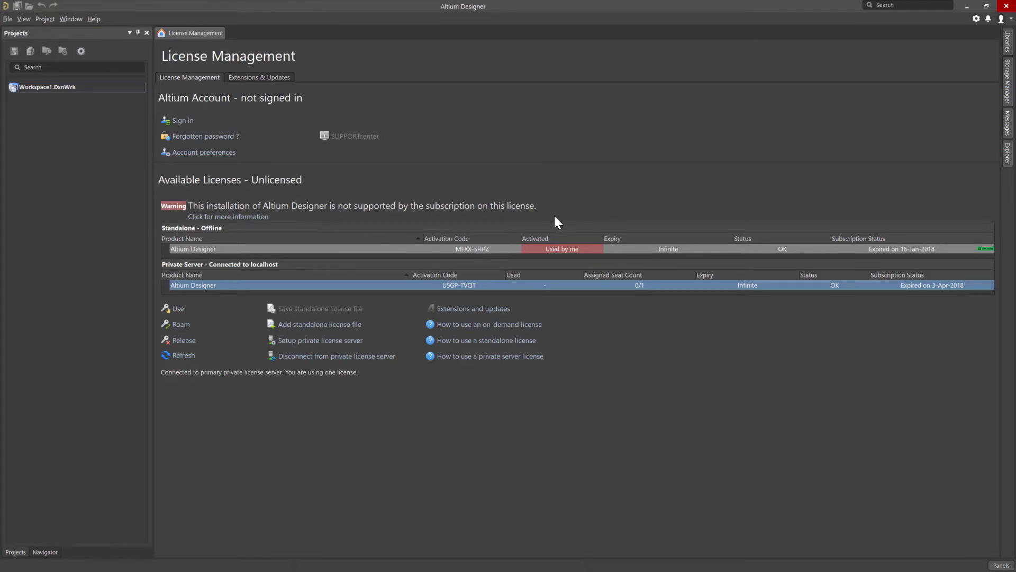
# Step: Open the File menu and dismiss it without choosing a command
pyautogui.click(8, 19)
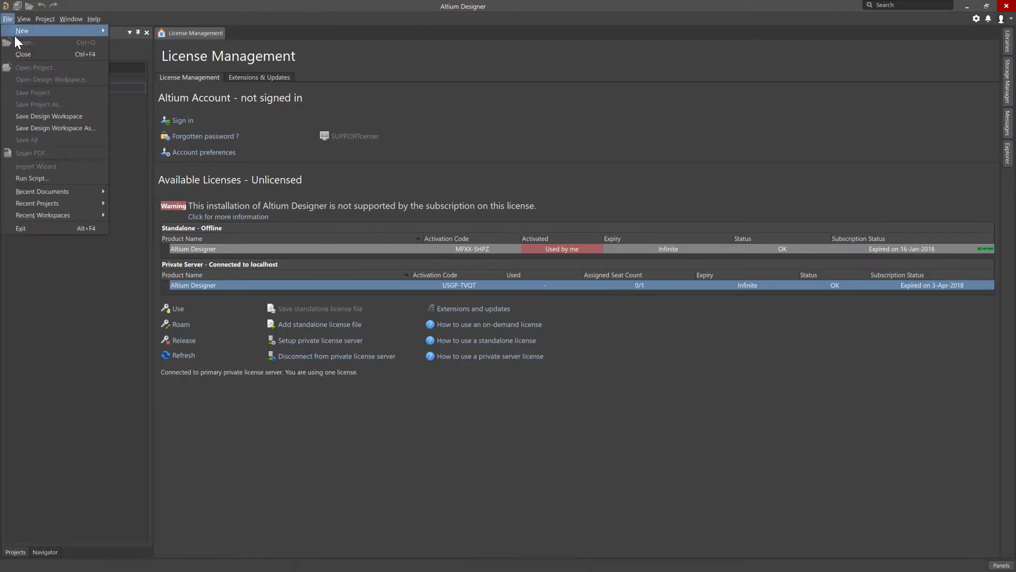
pyautogui.moveTo(40, 31)
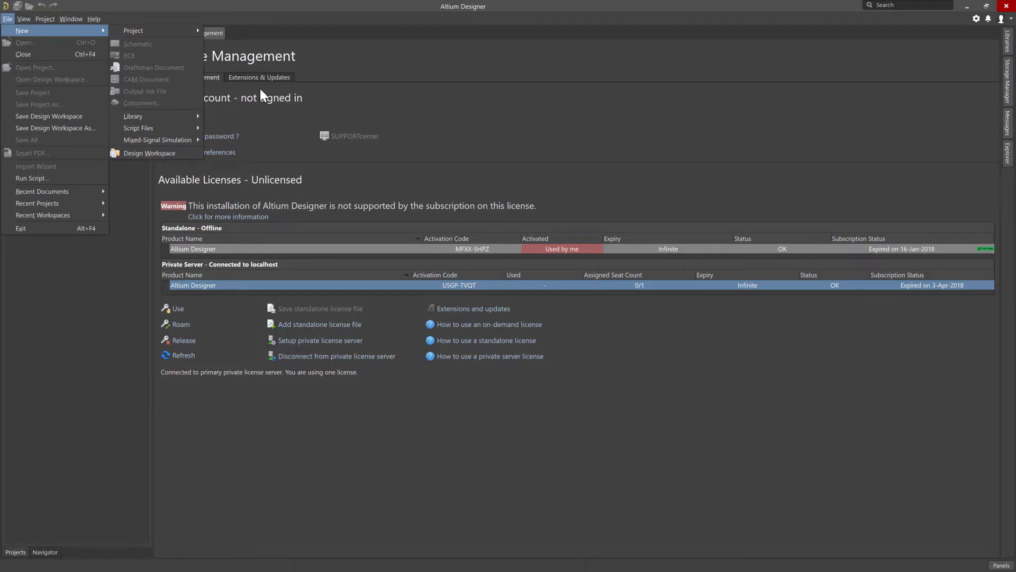
pyautogui.click(460, 109)
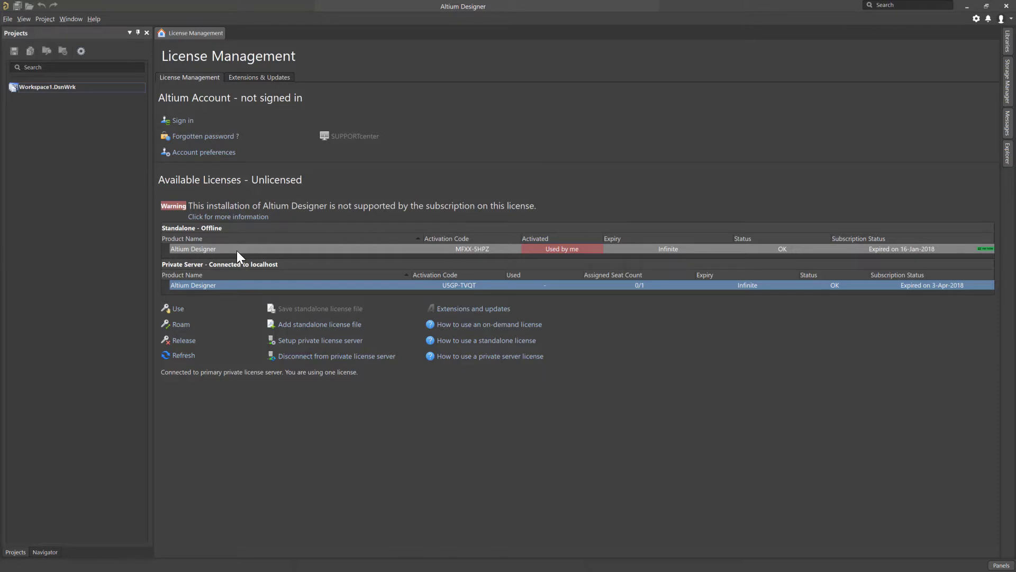
# Step: Reactivate the standalone Altium Designer license to 16-Jan-2019 via the Altium account, then sign out
pyautogui.click(191, 250)
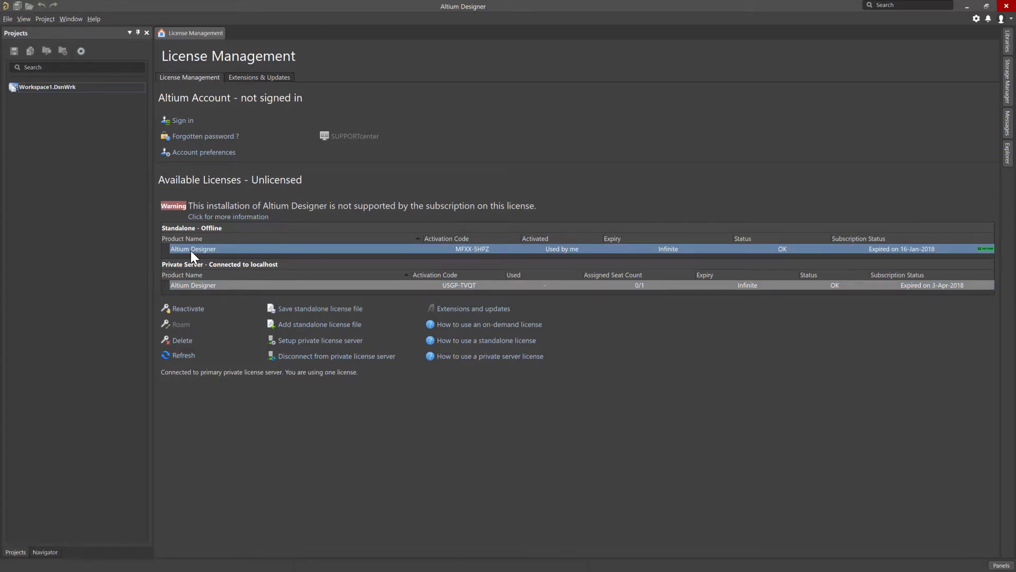
pyautogui.click(183, 311)
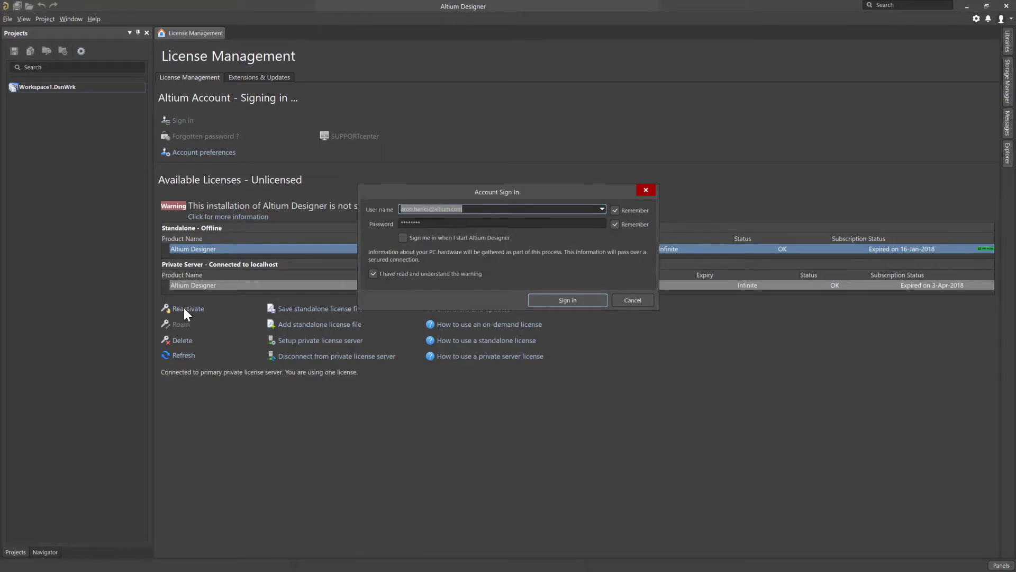
pyautogui.click(556, 299)
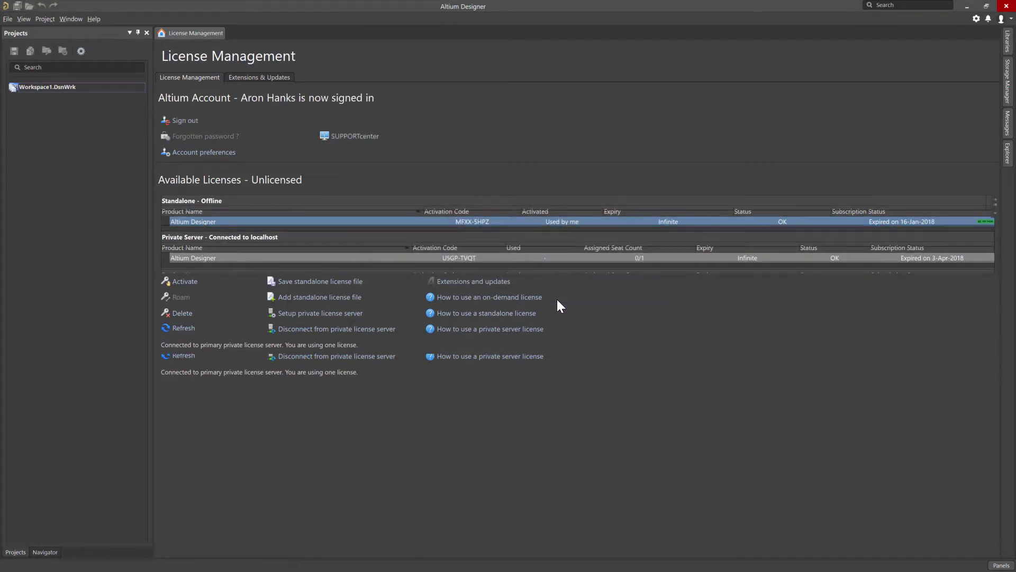
pyautogui.moveTo(994, 222); pyautogui.dragTo(1002, 373)
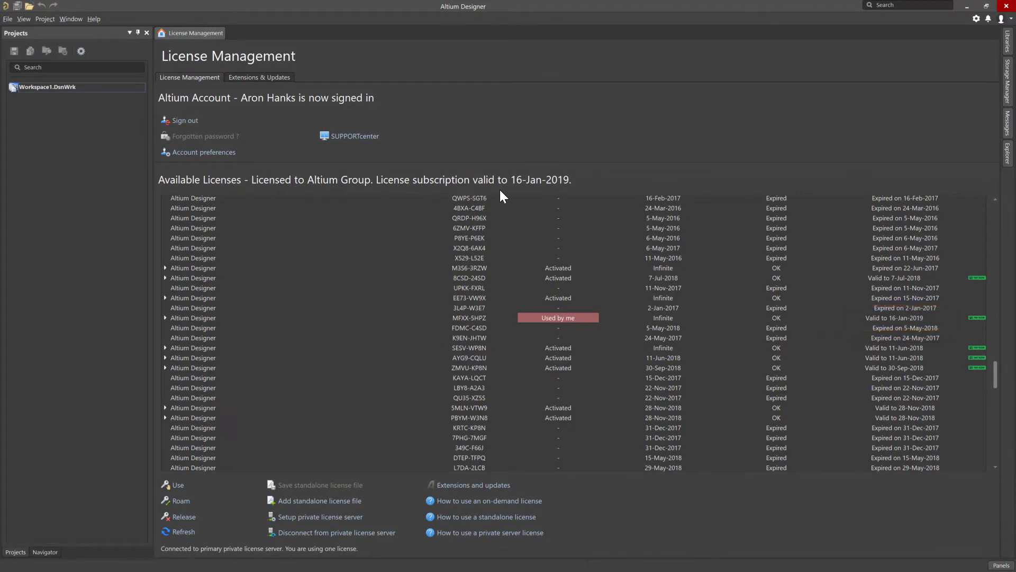
pyautogui.click(185, 120)
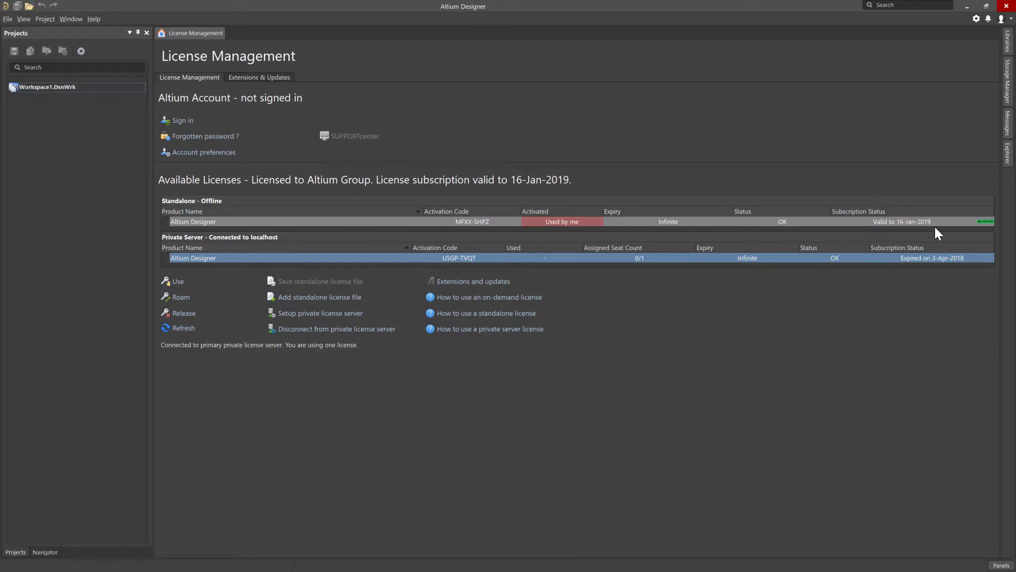
# Step: Create a new blank schematic, then close Sheet1.SchDoc from its tab menu
pyautogui.click(7, 19)
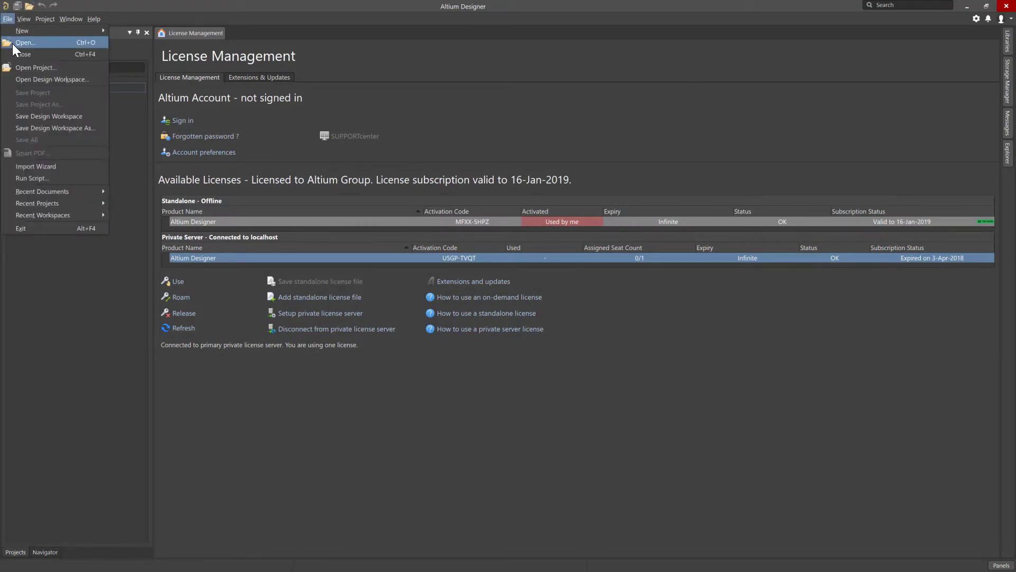
pyautogui.moveTo(28, 28)
pyautogui.click(140, 40)
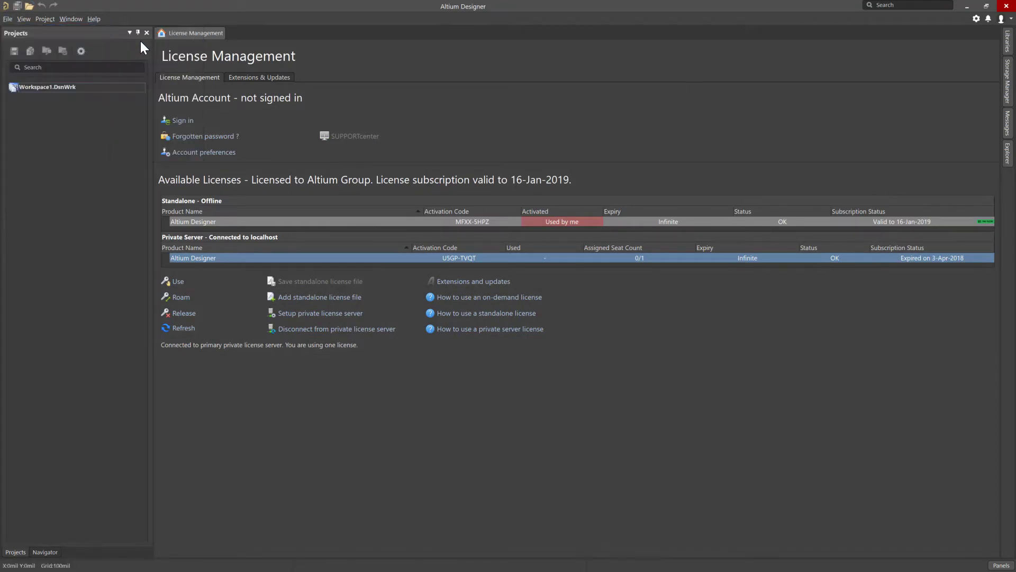
pyautogui.rightClick(252, 31)
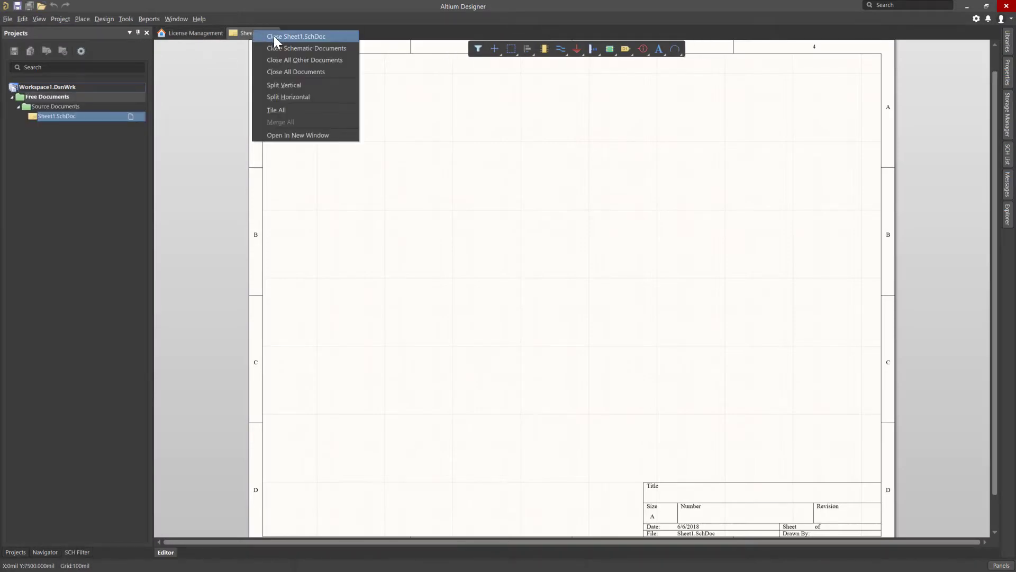
pyautogui.click(275, 36)
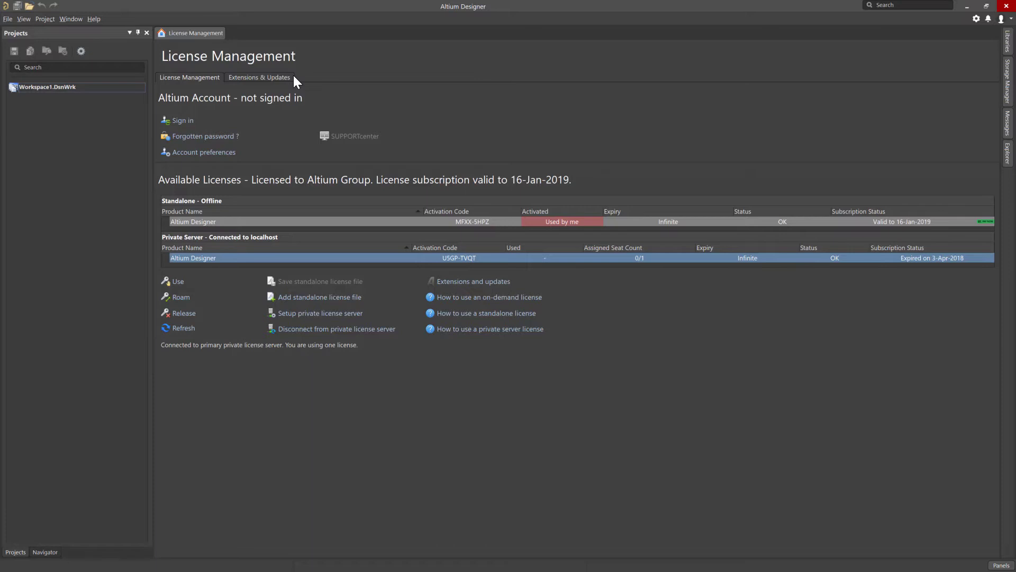
# Step: Delete the standalone Altium Designer license and confirm the removal
pyautogui.click(196, 221)
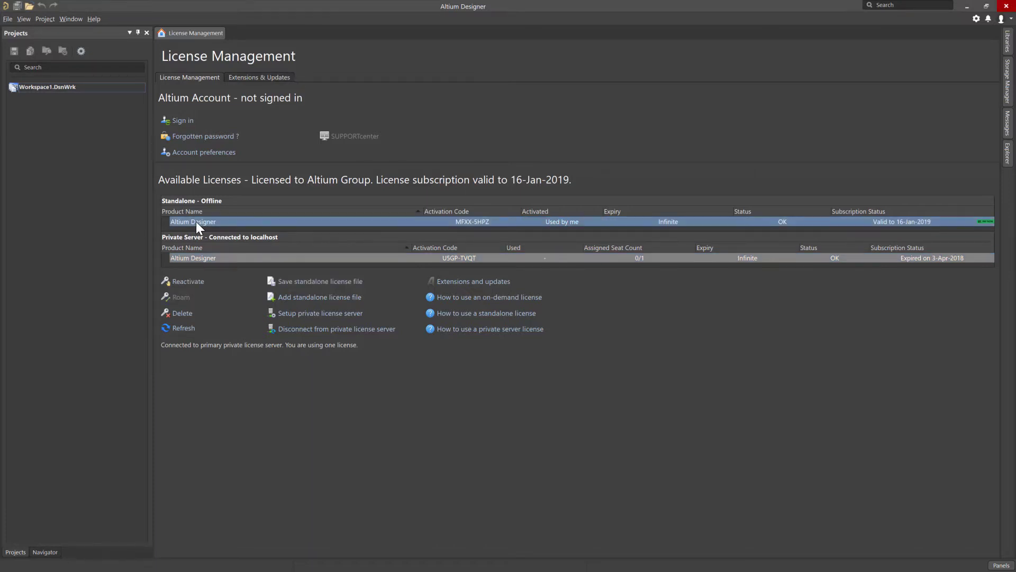
pyautogui.click(182, 315)
pyautogui.click(523, 376)
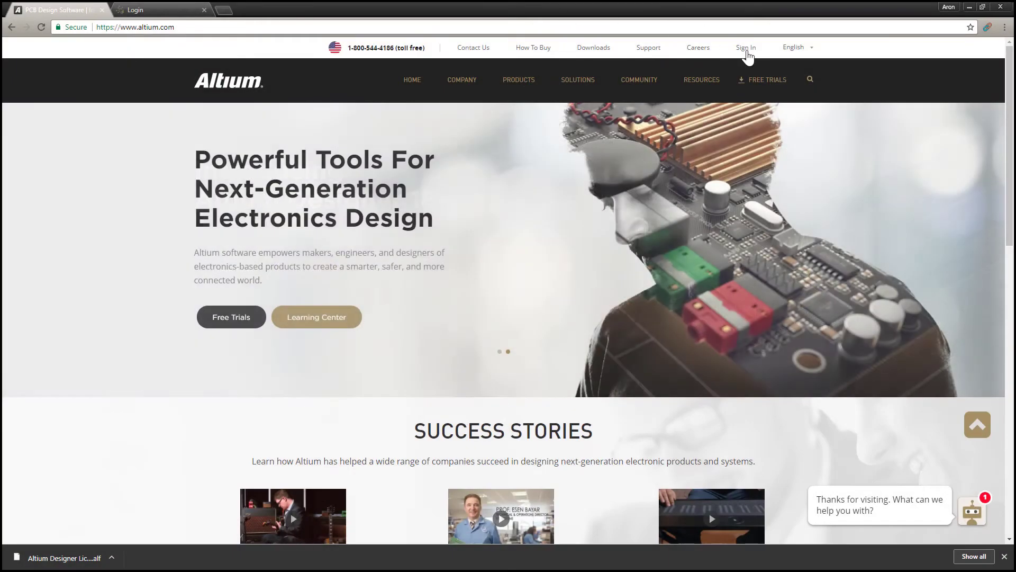
# Step: Sign in to AltiumLive with the account password
pyautogui.click(746, 48)
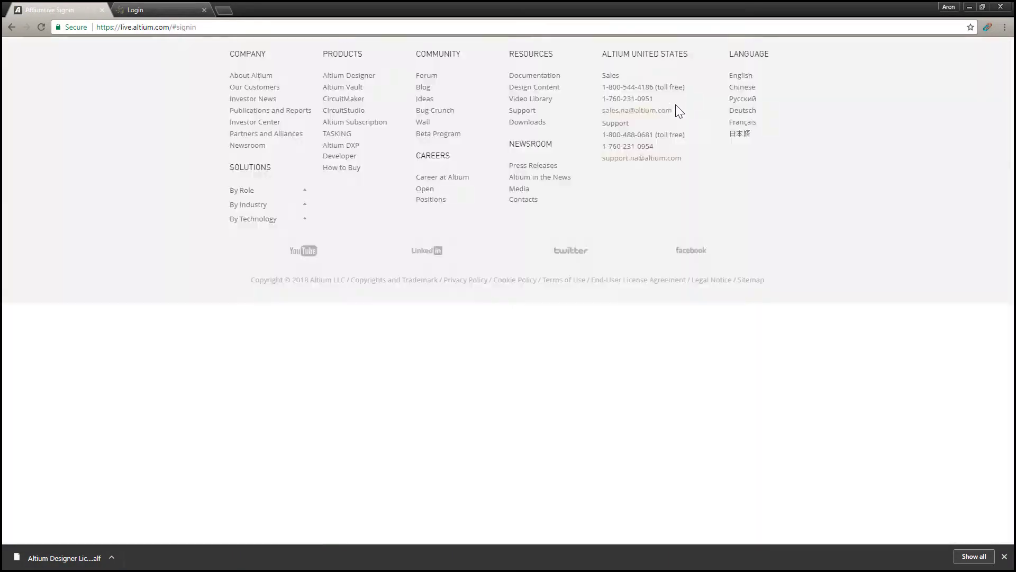
pyautogui.write('••••••')
pyautogui.press('Return')
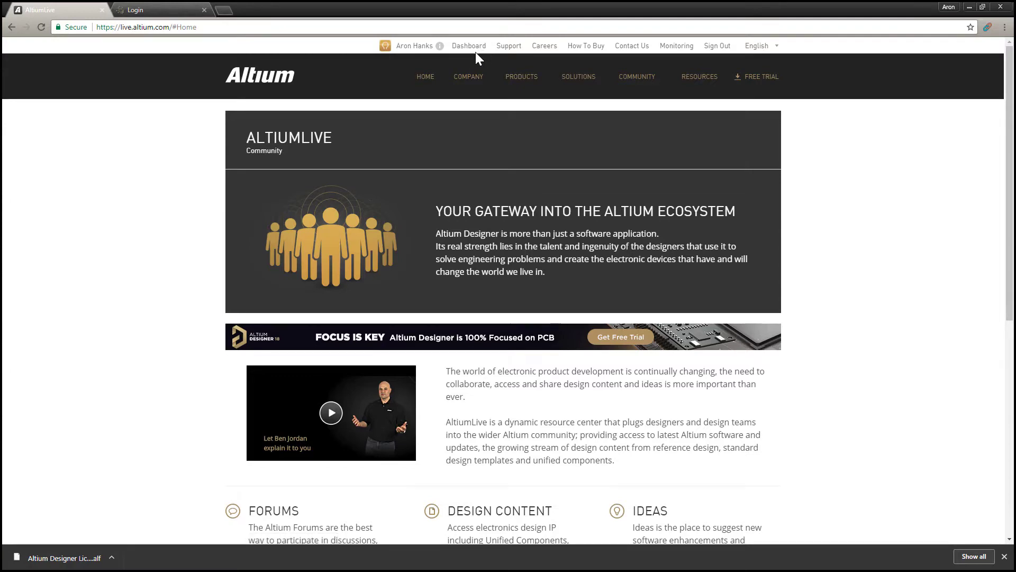
# Step: Open the organization's Dashboard licenses, grouped by type, with the STANDALONE group expanded
pyautogui.click(469, 48)
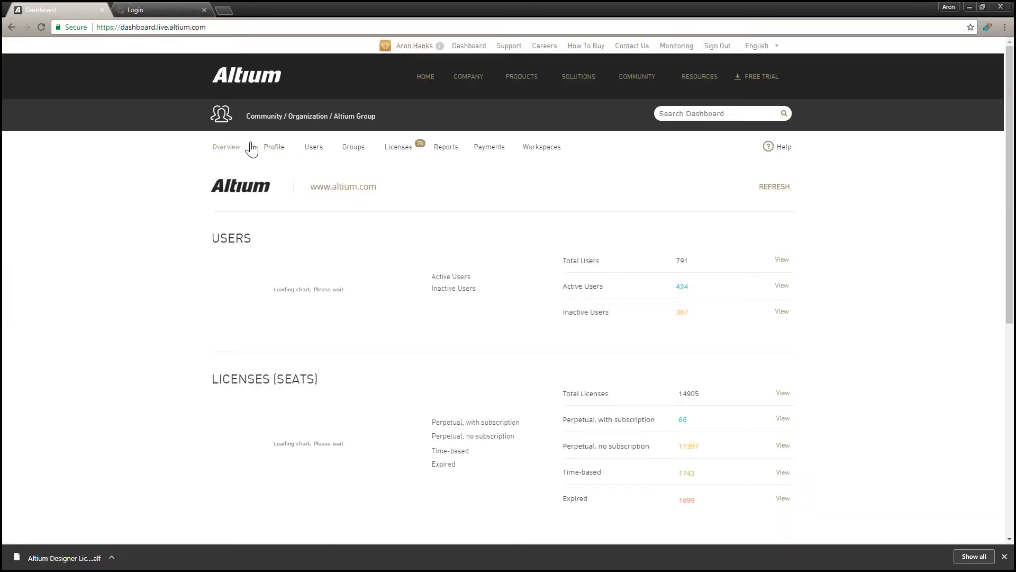
pyautogui.click(409, 154)
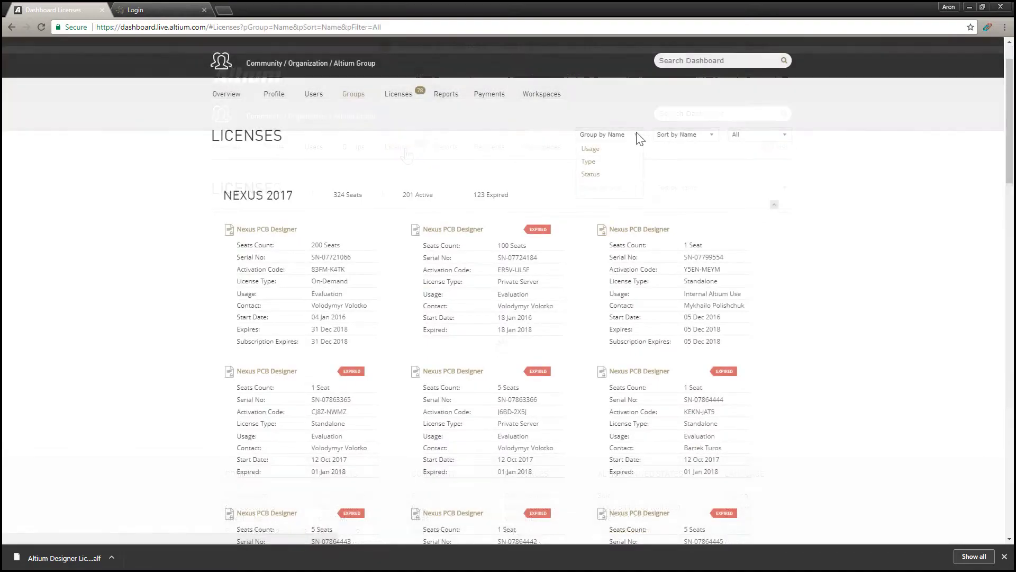
pyautogui.click(589, 162)
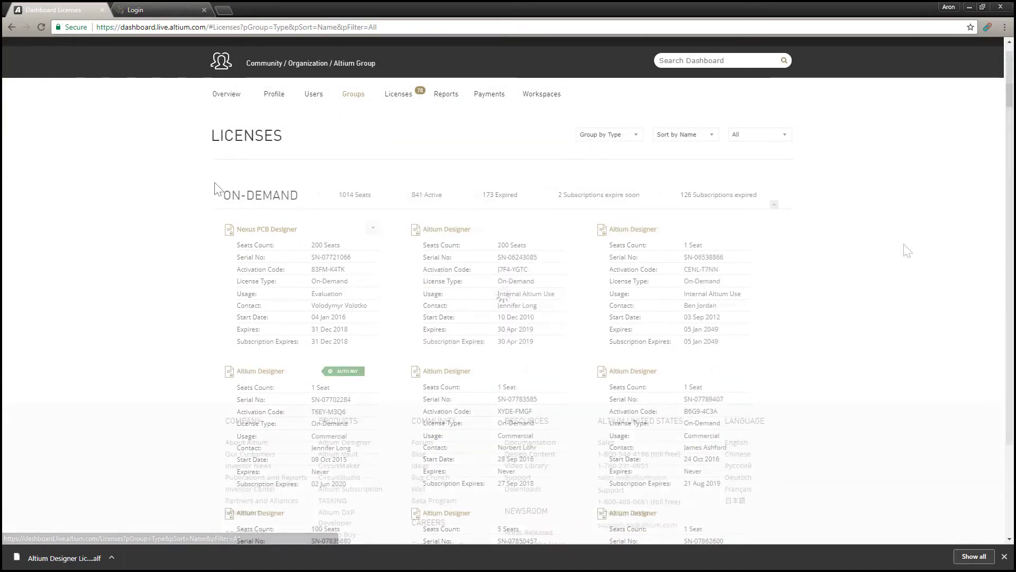
pyautogui.click(257, 289)
pyautogui.scroll(-10, 332, 313)
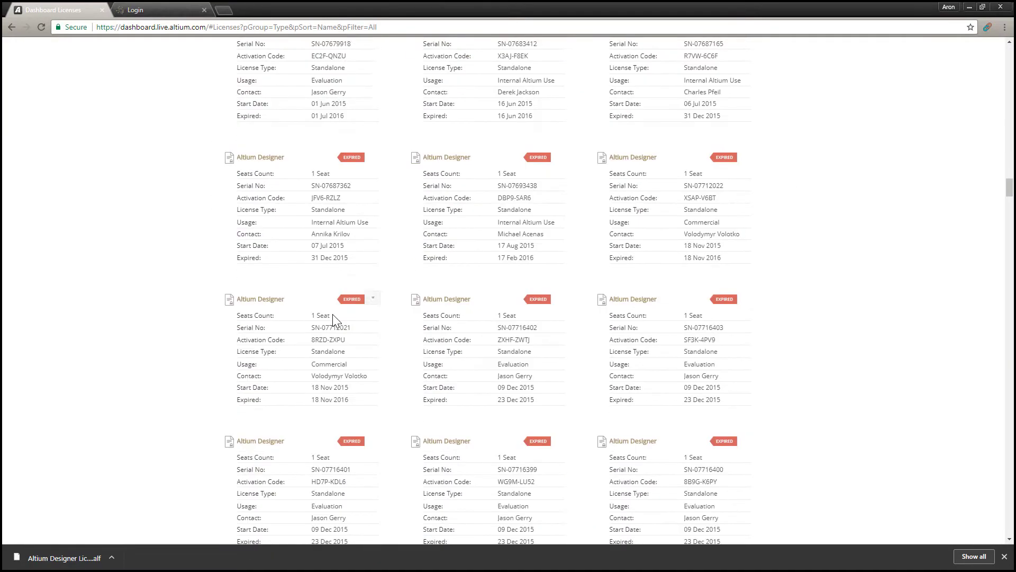
pyautogui.scroll(-5, 332, 318)
# Step: Find the license by its activation code and open its License Management details
pyautogui.hotkey('ctrl', 'f')
pyautogui.write('MF')
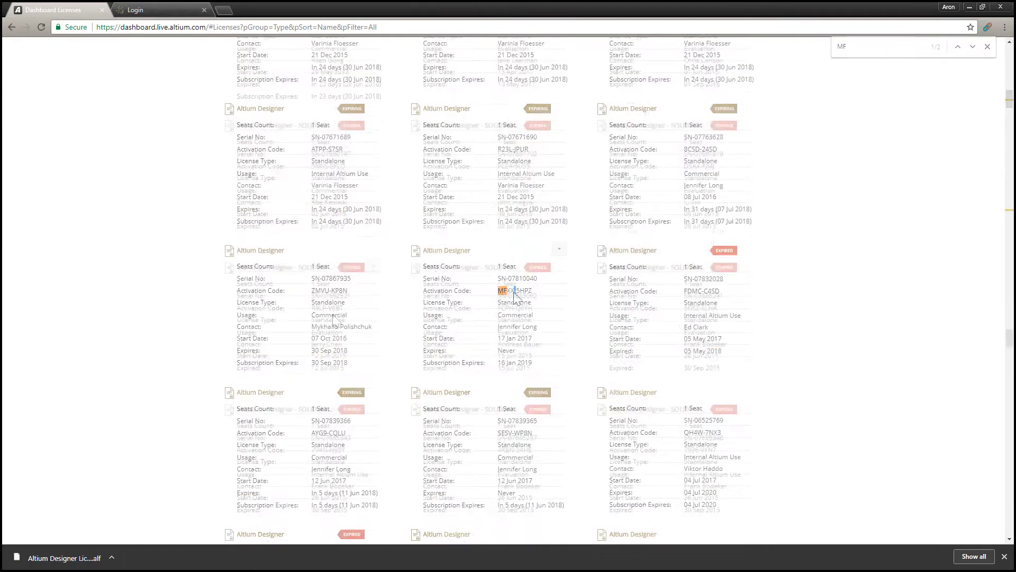
pyautogui.click(454, 253)
pyautogui.scroll(2, 405, 360)
pyautogui.scroll(1, 405, 365)
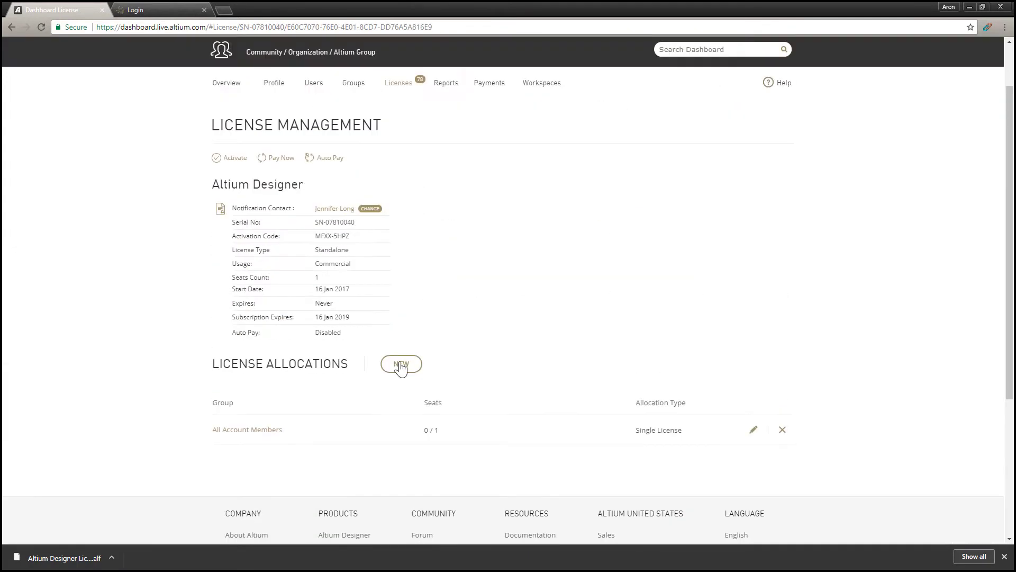
# Step: Activate the license for Altium Designer 2018 and download its license file
pyautogui.click(235, 159)
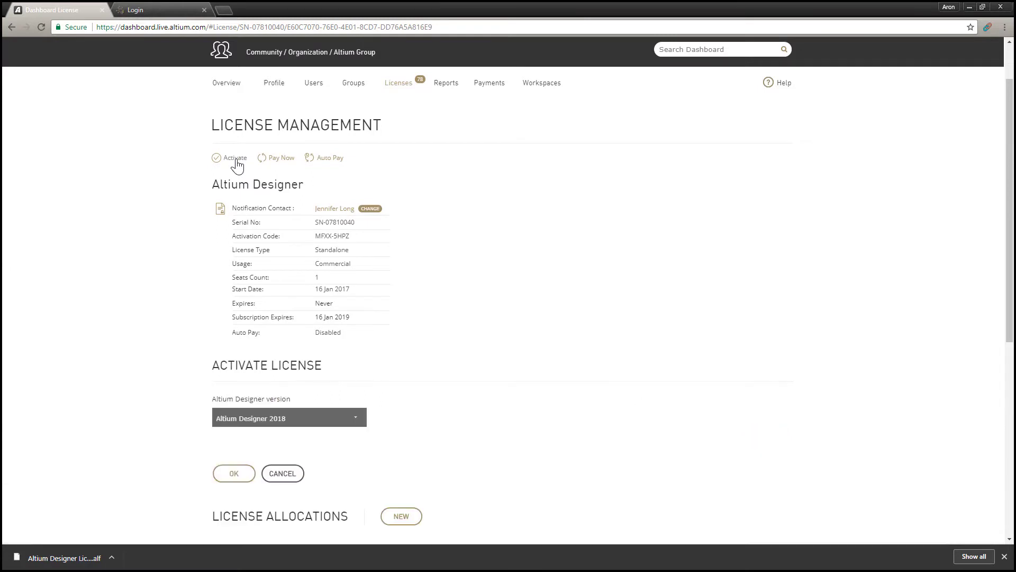
pyautogui.click(286, 419)
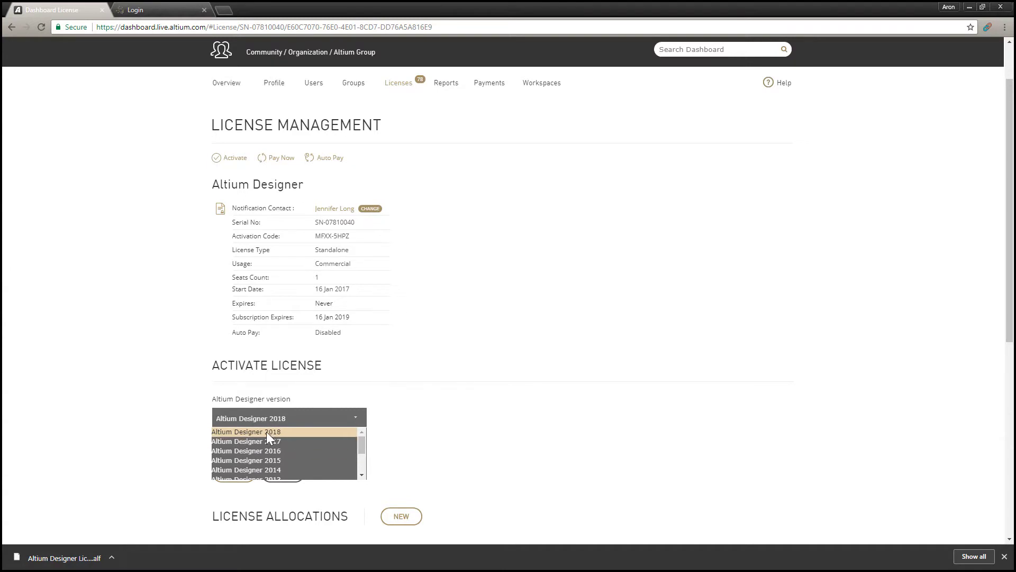
pyautogui.click(266, 431)
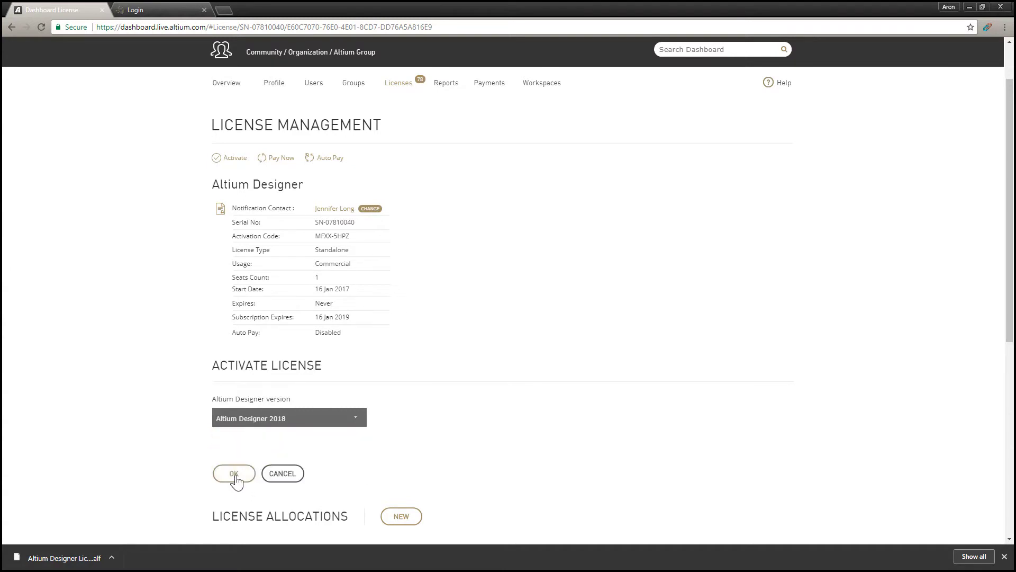
pyautogui.click(235, 474)
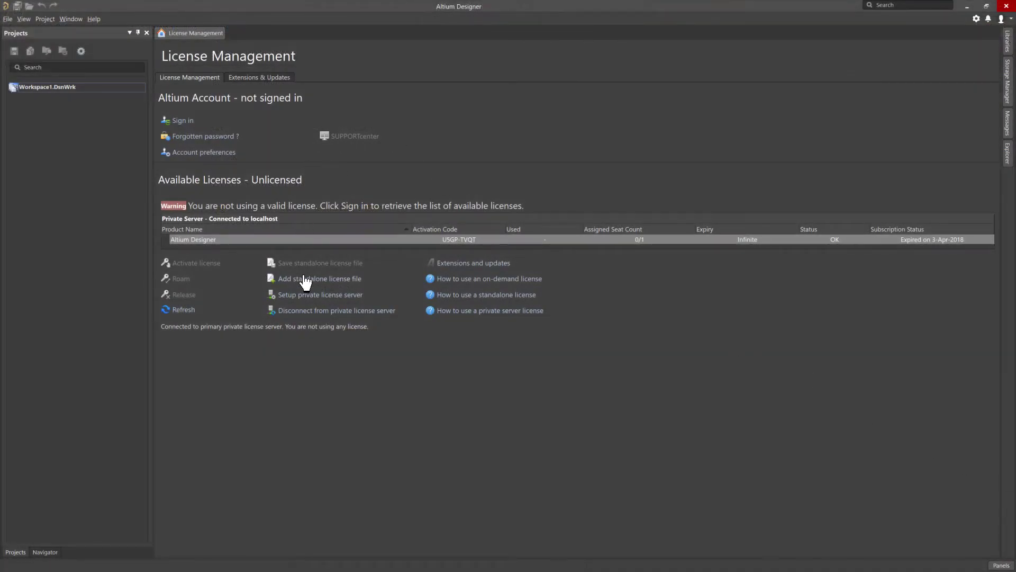
# Step: Add the newest downloaded .alf file from Downloads as a standalone license
pyautogui.click(357, 287)
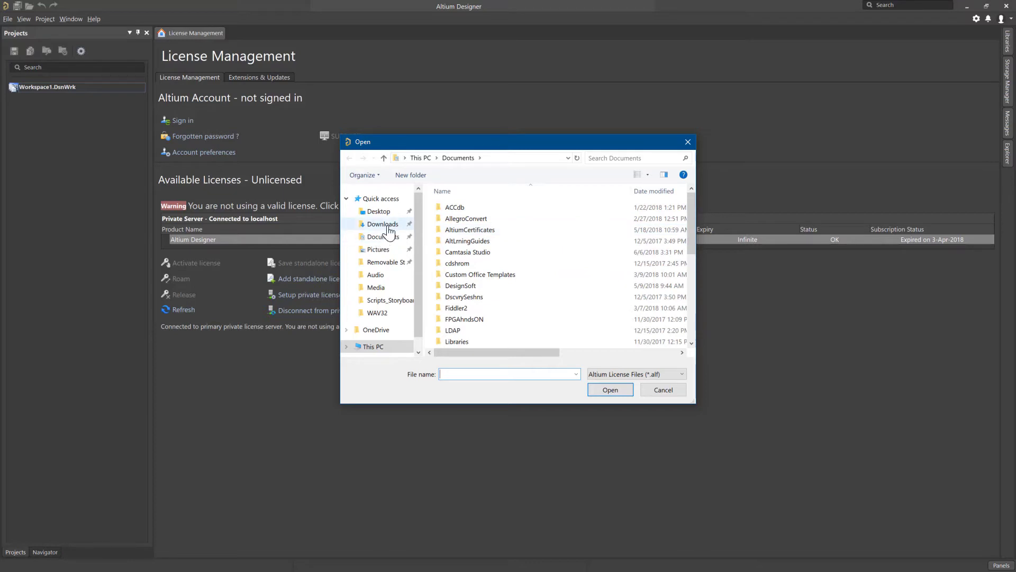
pyautogui.moveTo(692, 200); pyautogui.dragTo(692, 341)
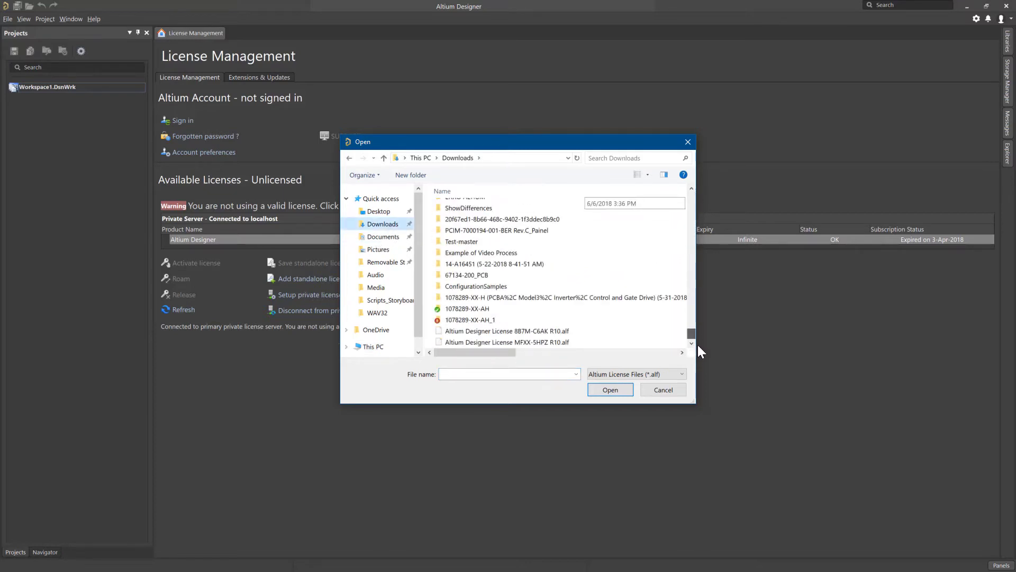
pyautogui.click(529, 341)
pyautogui.click(604, 390)
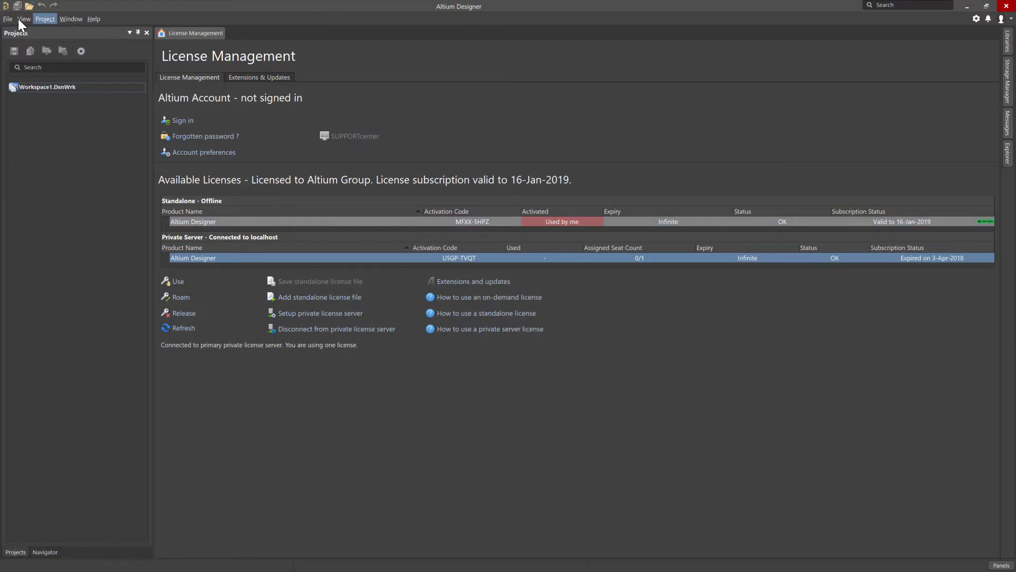
# Step: Test the license by creating a new schematic sheet, then close it
pyautogui.click(8, 20)
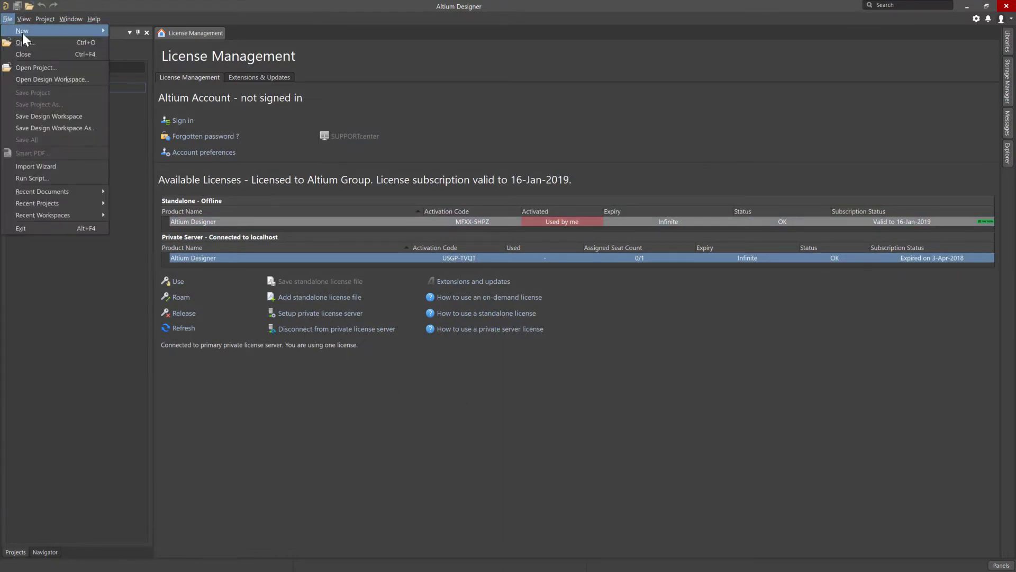
pyautogui.moveTo(21, 32)
pyautogui.click(127, 44)
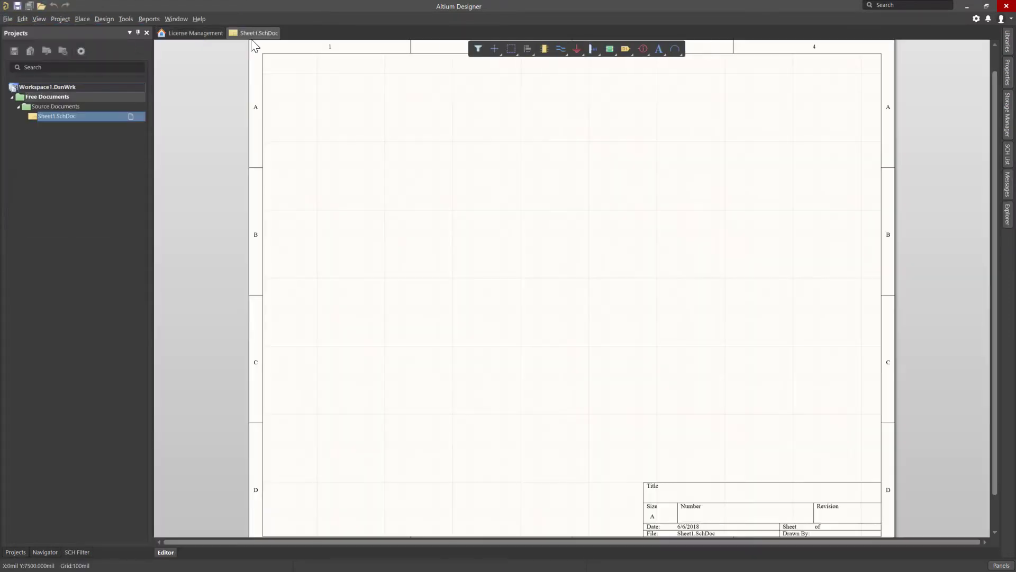
pyautogui.rightClick(256, 33)
pyautogui.click(268, 37)
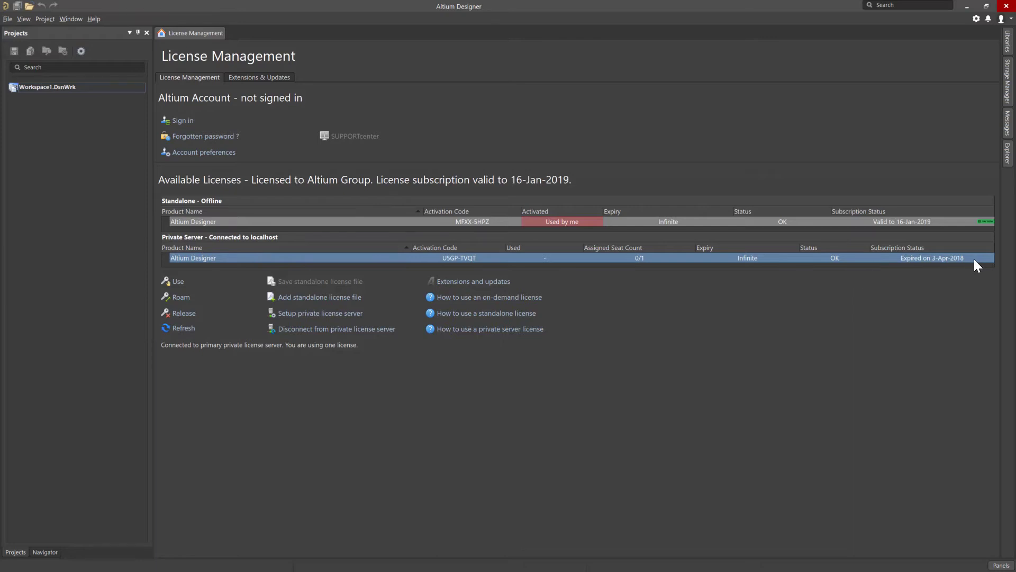
# Step: Delete the Standalone Altium Designer license row with the Delete key and confirm
pyautogui.click(198, 221)
pyautogui.press('Delete')
pyautogui.press('Return')
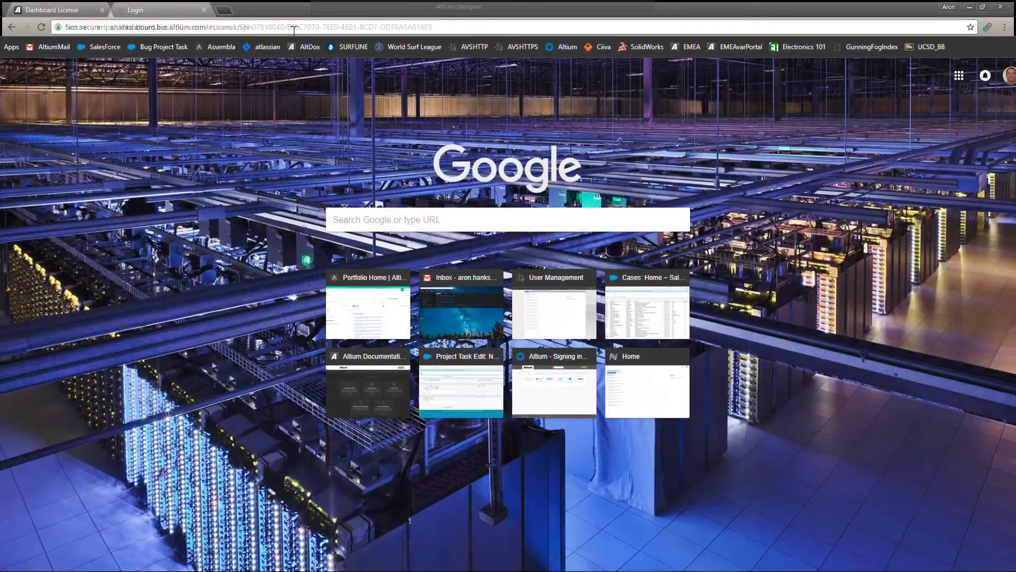
# Step: Go to localhost:9780 in the Chrome address bar
pyautogui.click(298, 27)
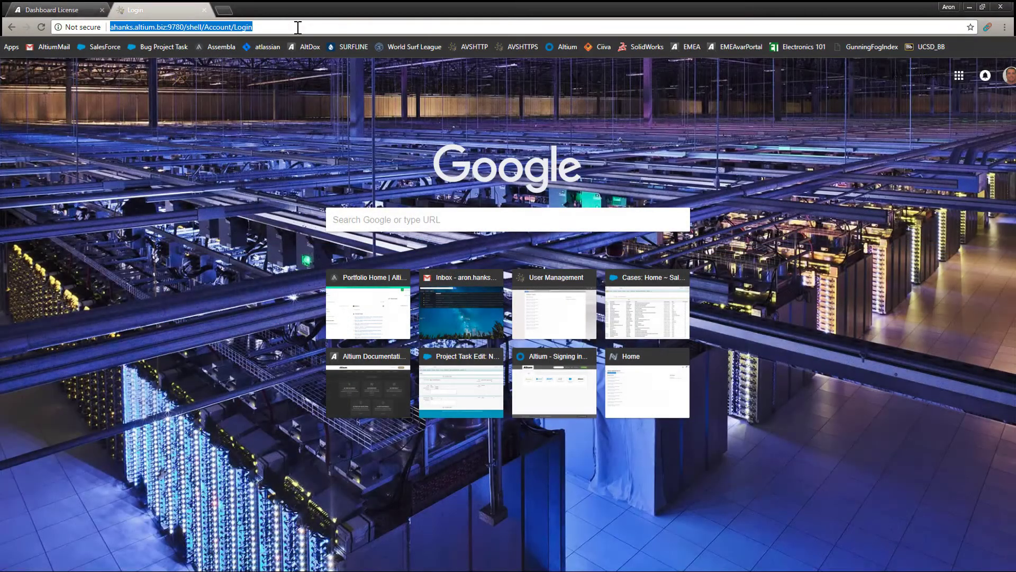
pyautogui.write('localhost:9')
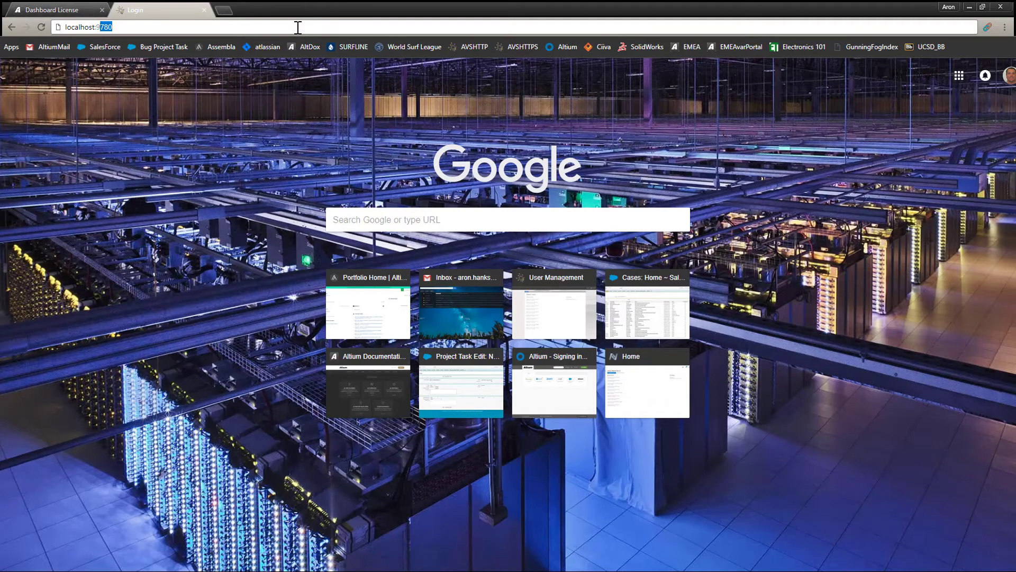
pyautogui.write('780')
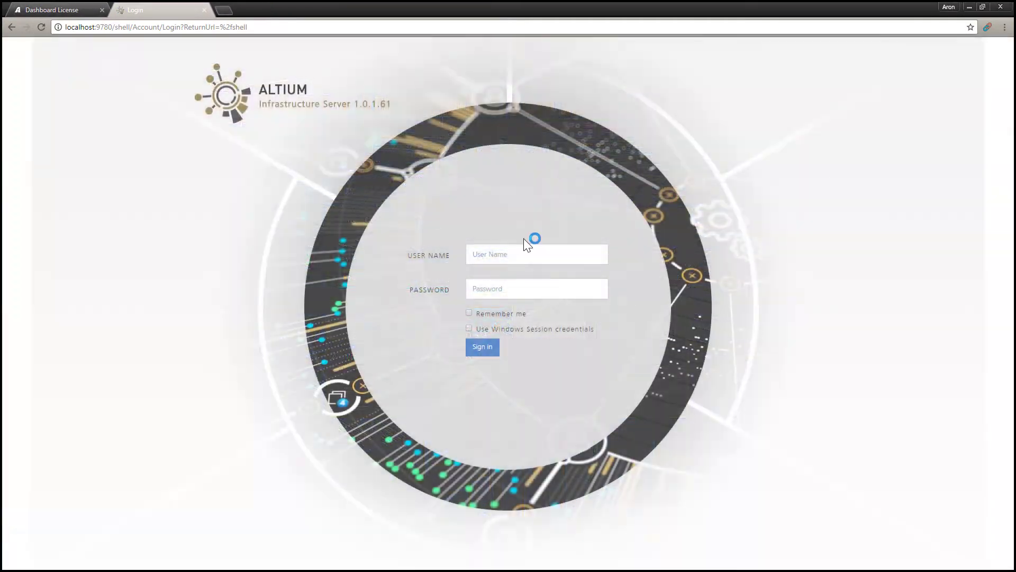
# Step: Sign in to the Infrastructure Server with the admin user name and password
pyautogui.click(530, 255)
pyautogui.write('admin')
pyautogui.press('Tab')
pyautogui.write('*')
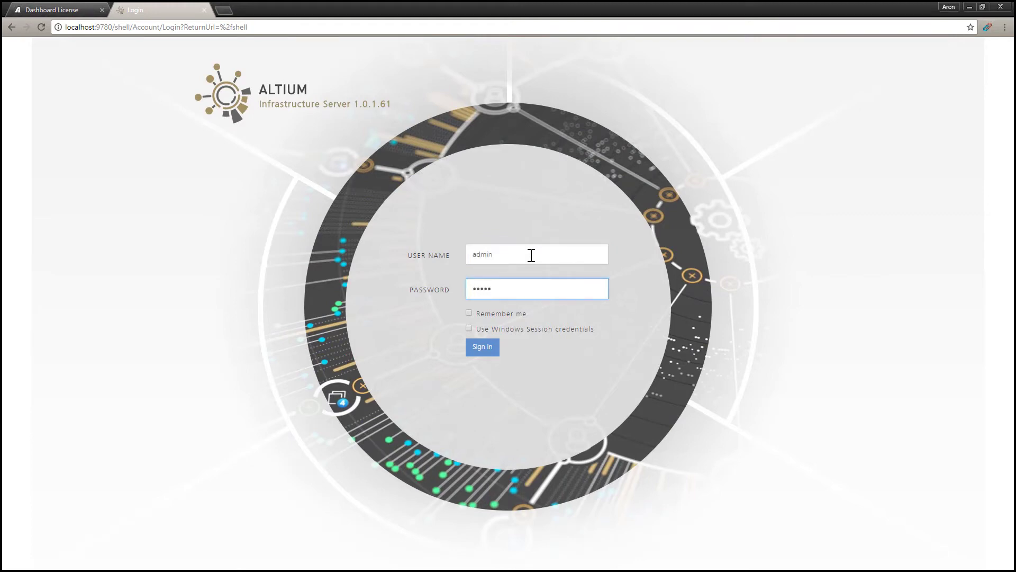
pyautogui.click(484, 350)
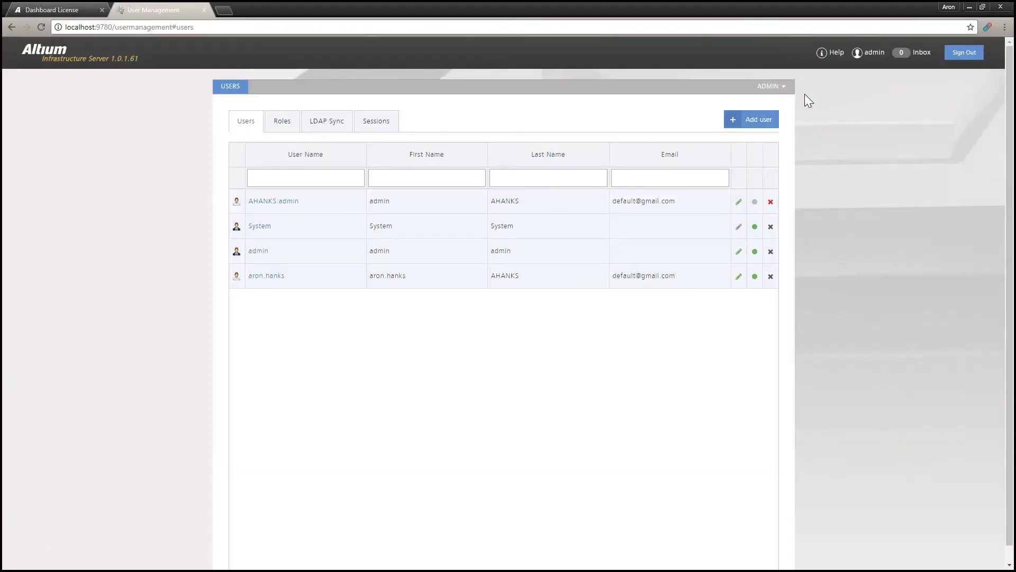
# Step: Open ADMIN » Licenses and inspect the Altium Designer license's Expired on 03-Apr-2018 status
pyautogui.moveTo(787, 95)
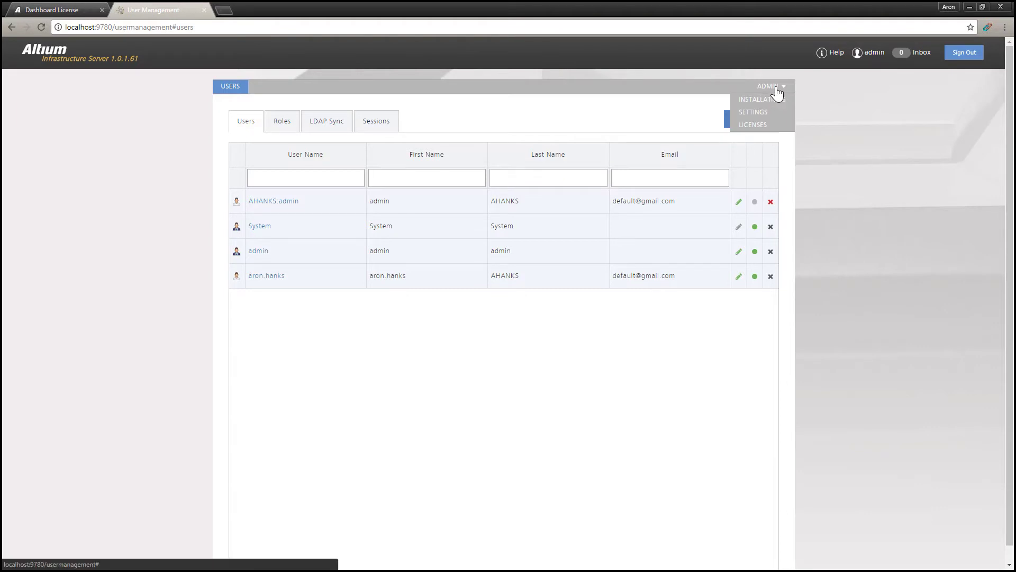
pyautogui.click(775, 131)
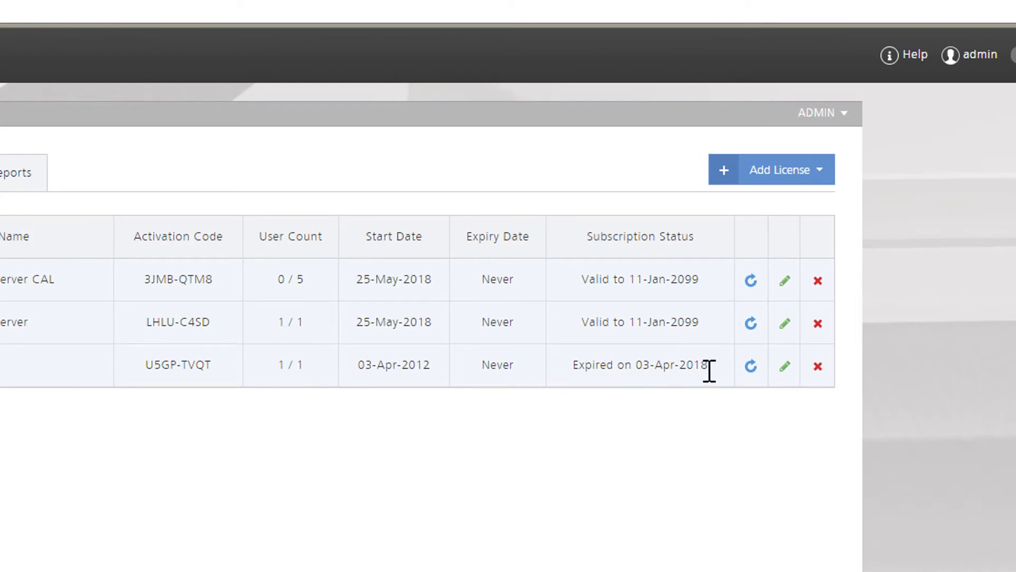
pyautogui.moveTo(701, 367); pyautogui.dragTo(573, 374)
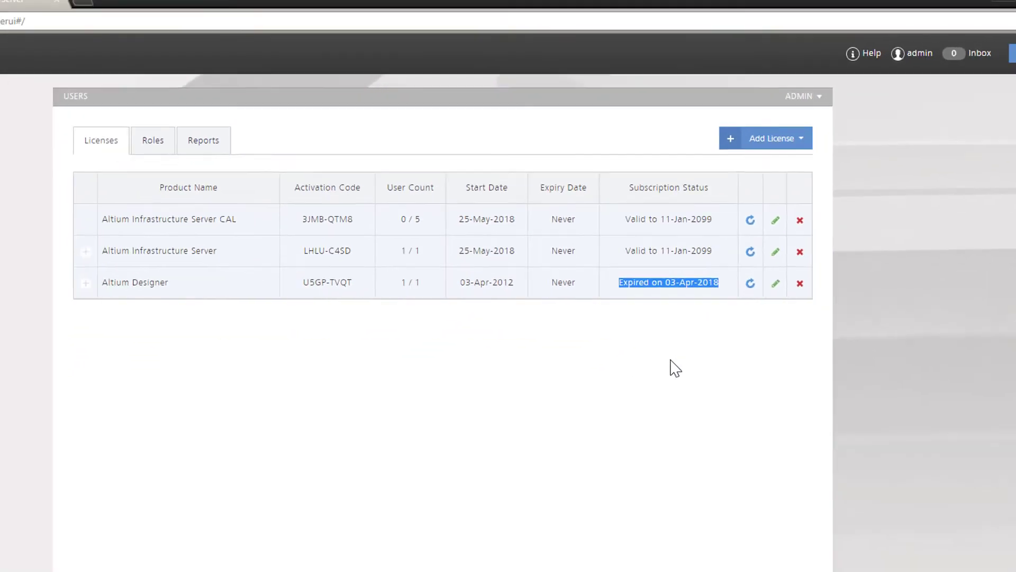
pyautogui.click(728, 425)
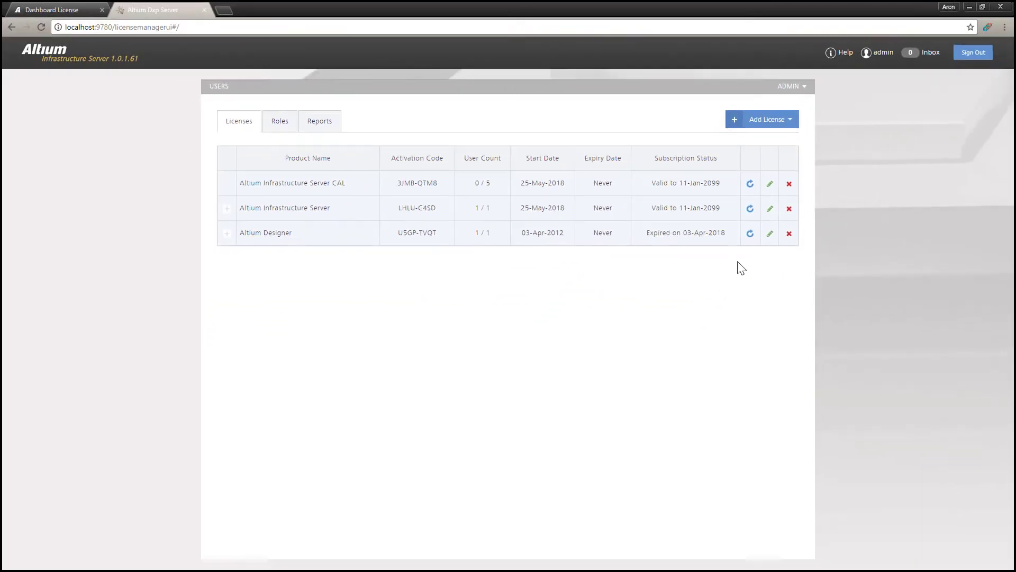
# Step: Reactivate the Altium Designer license, now showing Valid to 03-Apr-2019
pyautogui.click(751, 236)
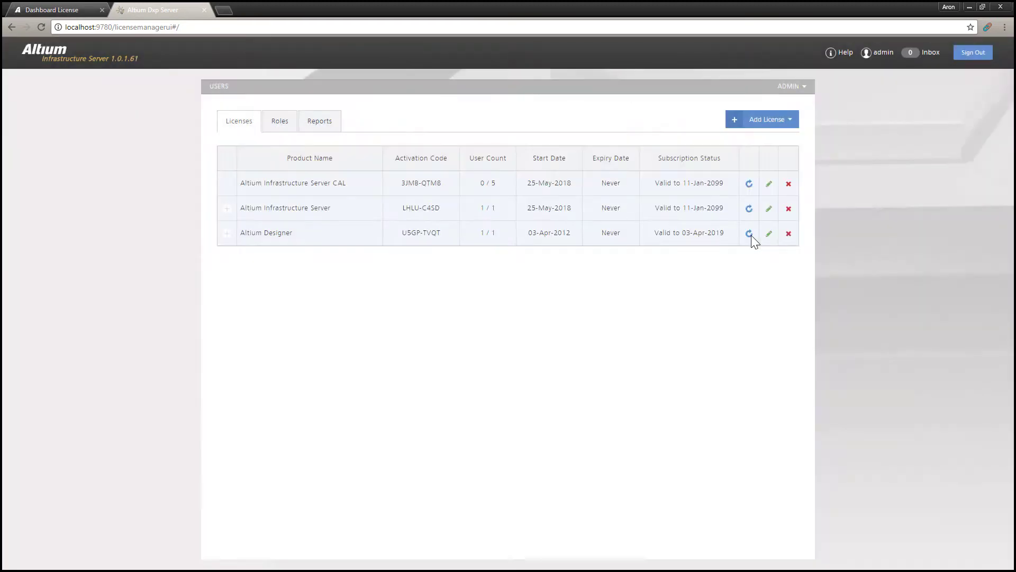
pyautogui.moveTo(729, 234); pyautogui.dragTo(656, 239)
pyautogui.click(667, 253)
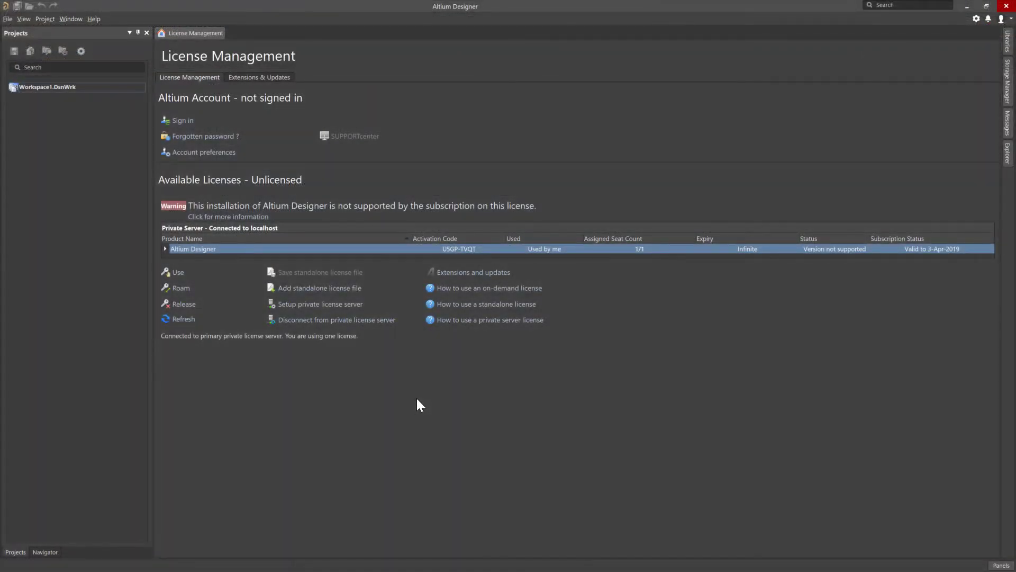
# Step: Refresh Altium Designer's license list and use the reactivated private-server license
pyautogui.click(179, 319)
pyautogui.rightClick(196, 250)
pyautogui.click(212, 255)
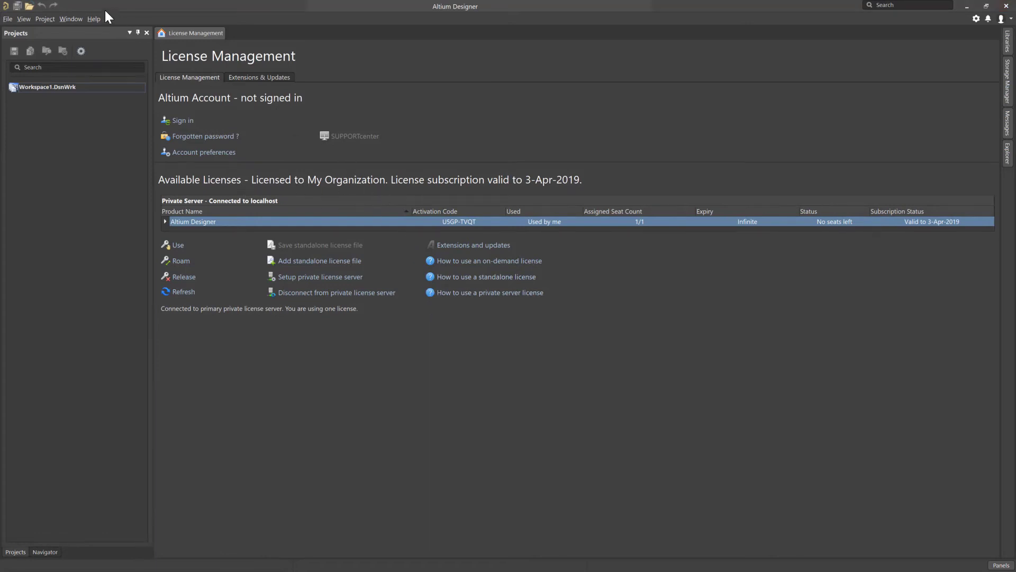
# Step: Create a new schematic sheet and bring up the Sheet1 tab's menu
pyautogui.click(7, 19)
pyautogui.moveTo(52, 33)
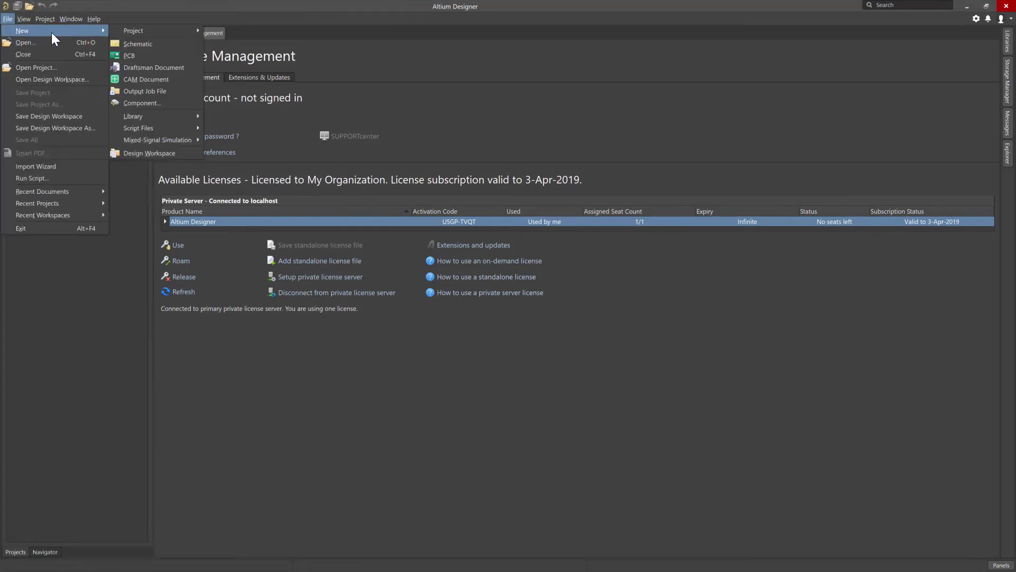
pyautogui.click(139, 45)
pyautogui.rightClick(256, 34)
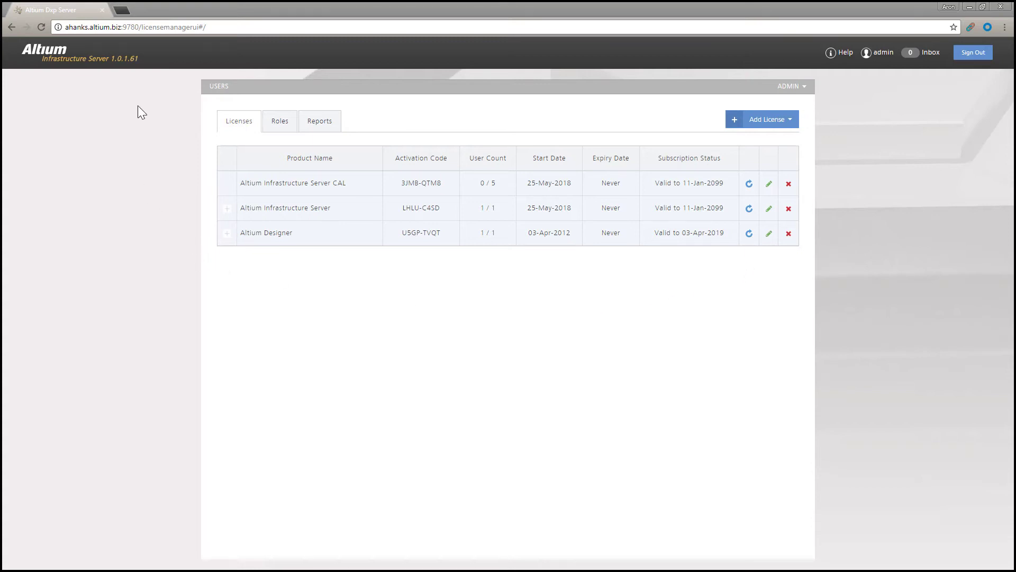
# Step: In a new tab, go to altium.com and submit the AltiumLive Existing Users sign-in
pyautogui.click(122, 8)
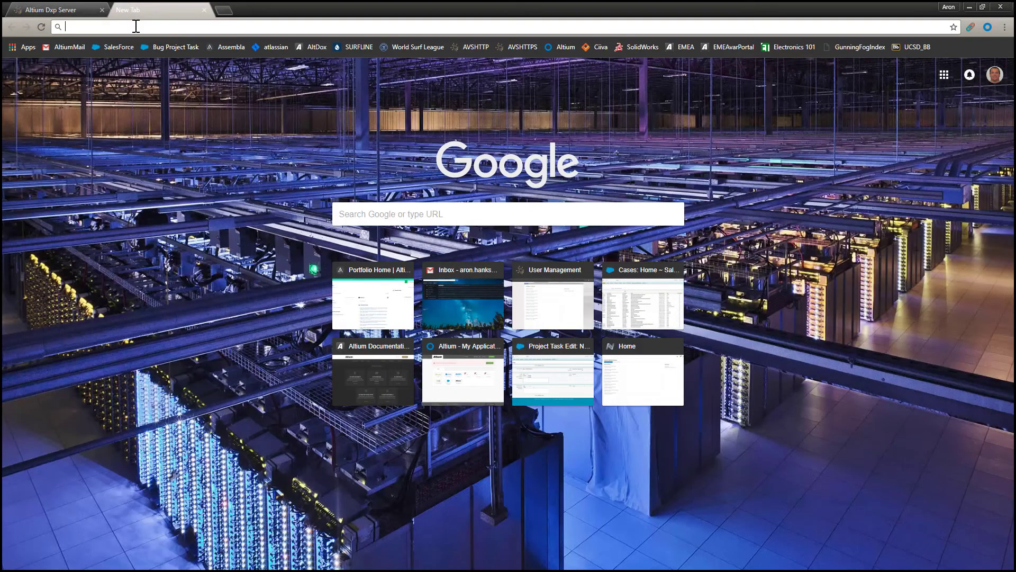
pyautogui.write('altium.comn')
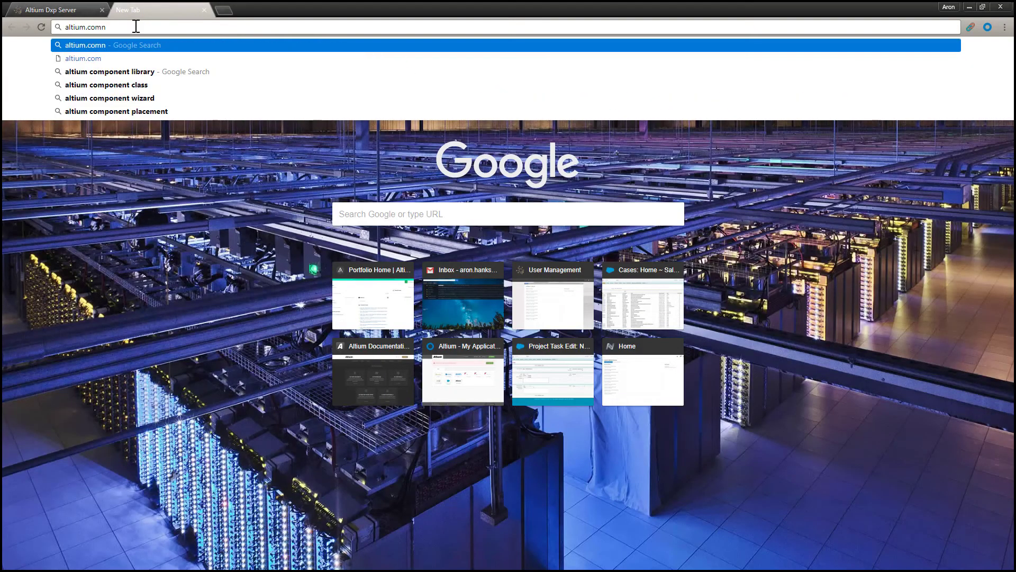
pyautogui.press('BackSpace')
pyautogui.press('Return')
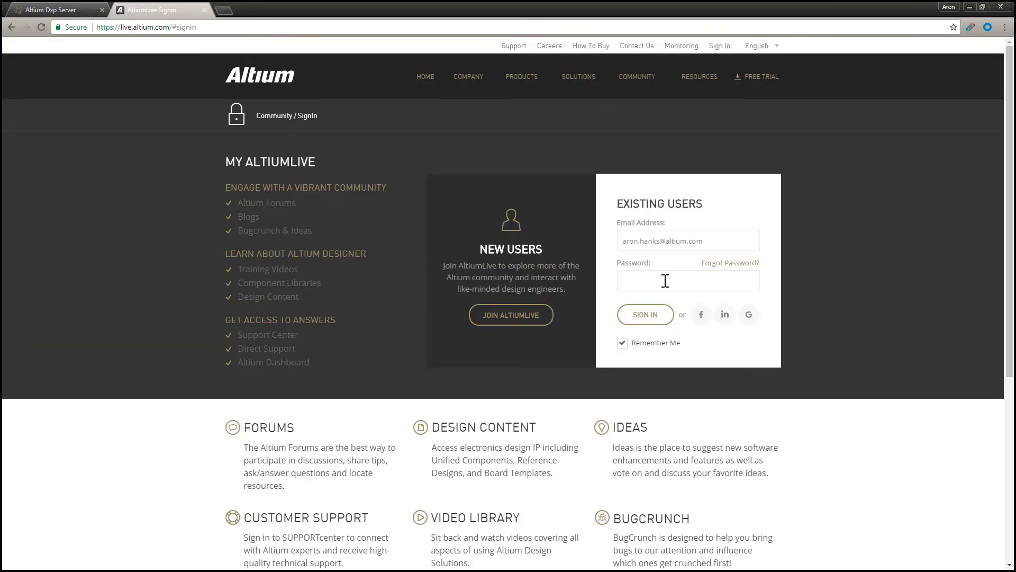
pyautogui.press('Return')
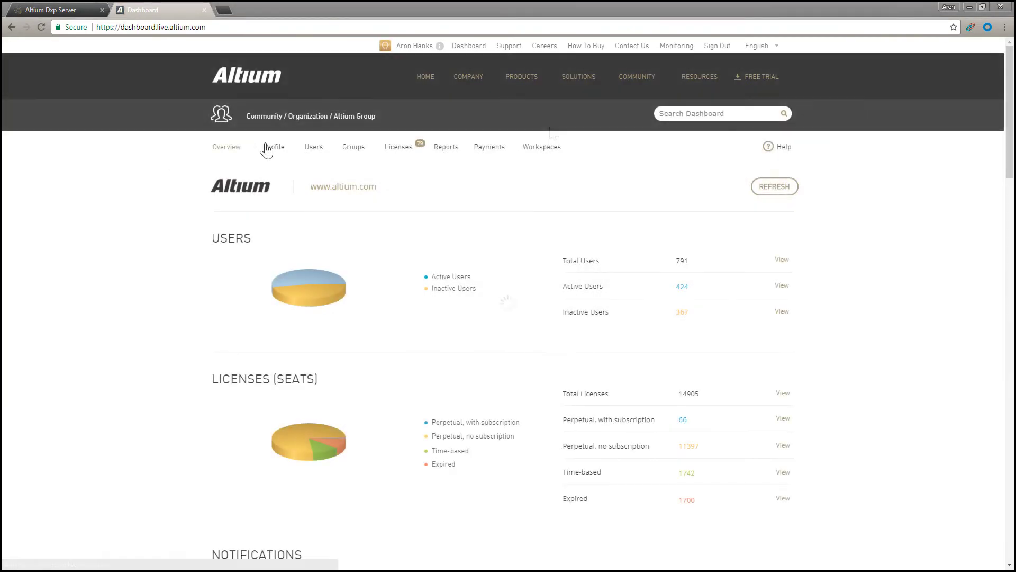
# Step: Search the organisation's licenses for the activation code and open the matching Altium Designer license
pyautogui.click(397, 150)
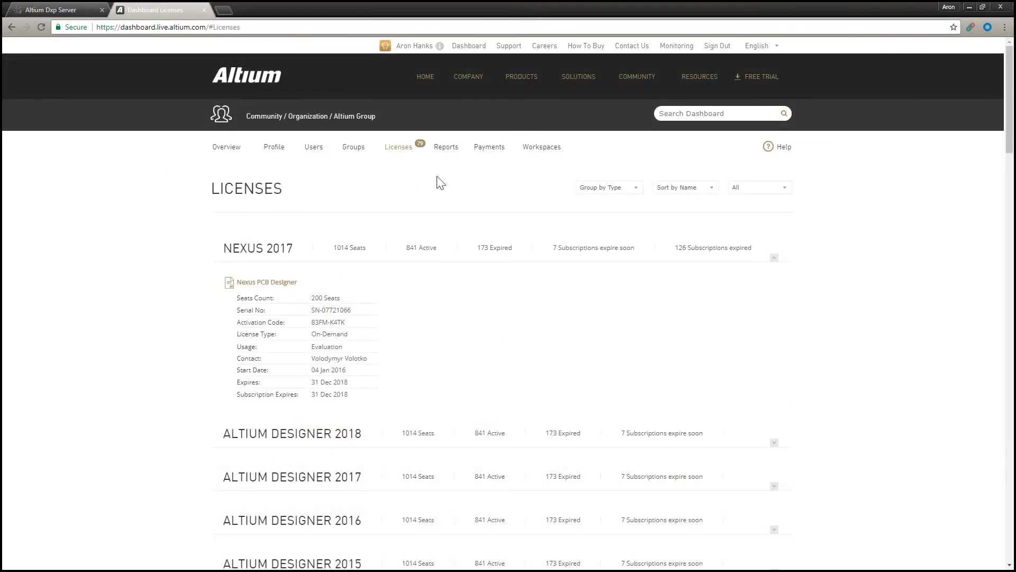
pyautogui.click(699, 115)
pyautogui.write('U5GP')
pyautogui.press('Return')
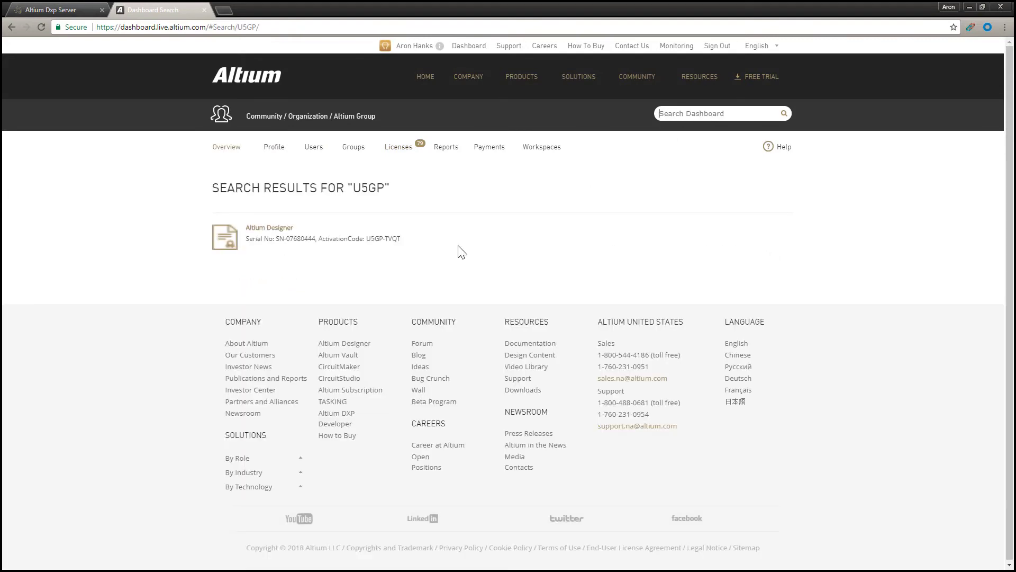
pyautogui.click(255, 228)
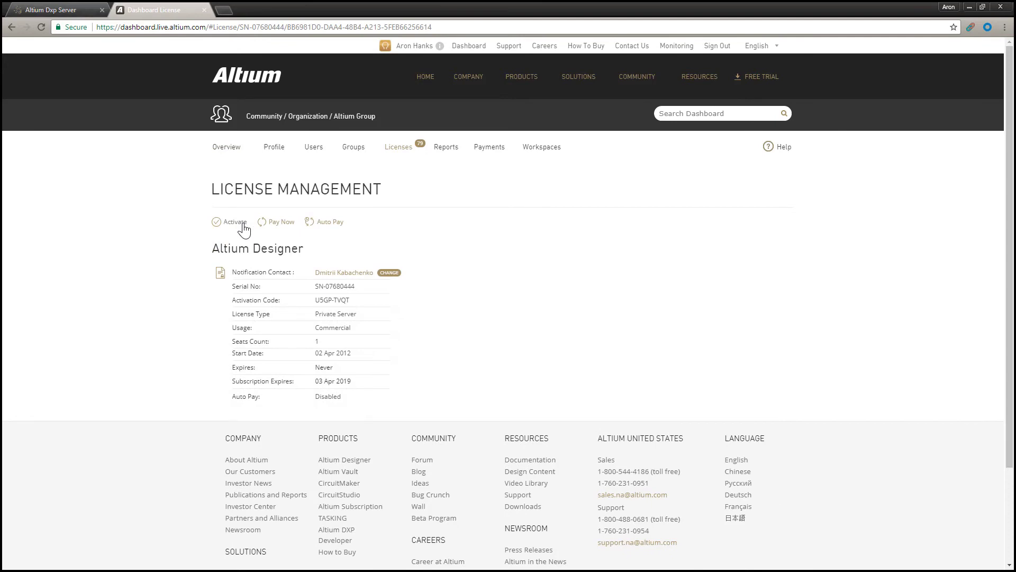
# Step: Activate it for Altium Designer 2018 on the Primary server and download the license file
pyautogui.click(244, 229)
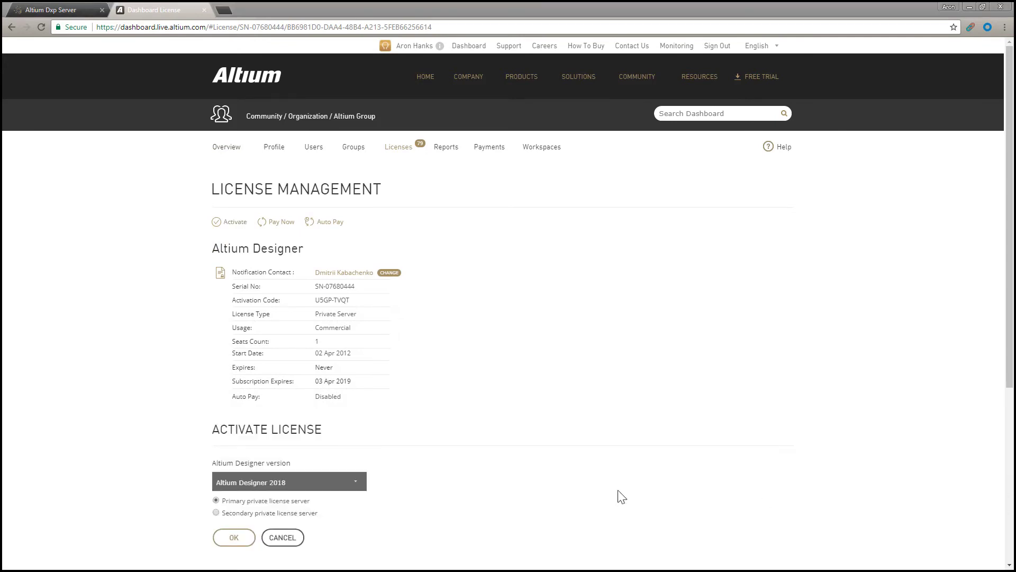
pyautogui.click(291, 482)
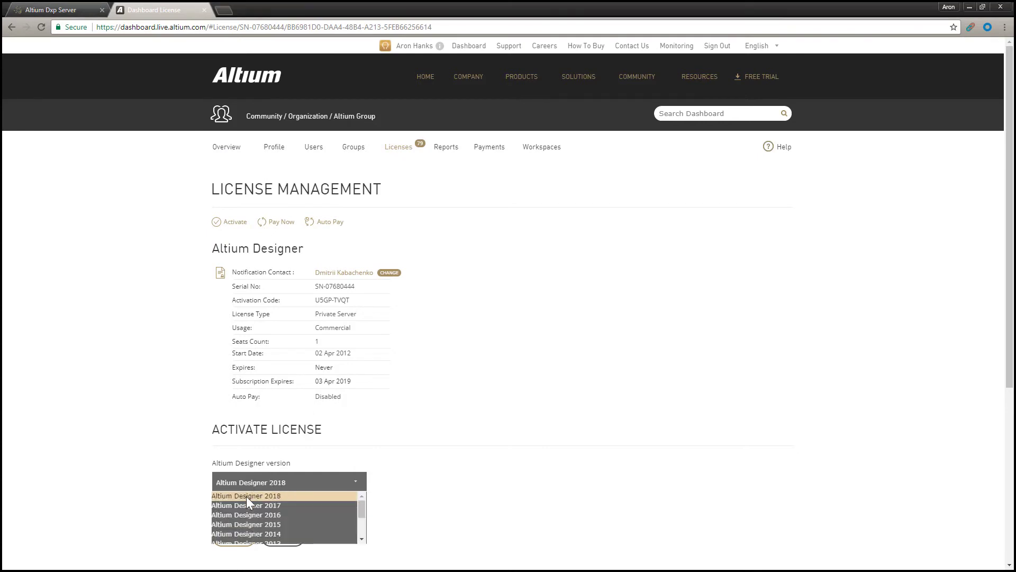
pyautogui.click(274, 496)
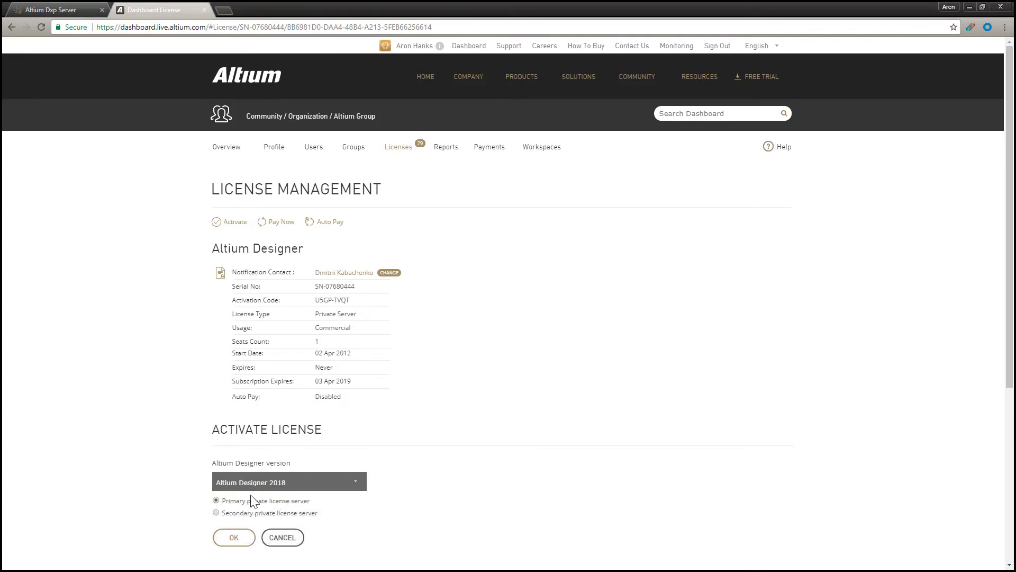
pyautogui.click(235, 538)
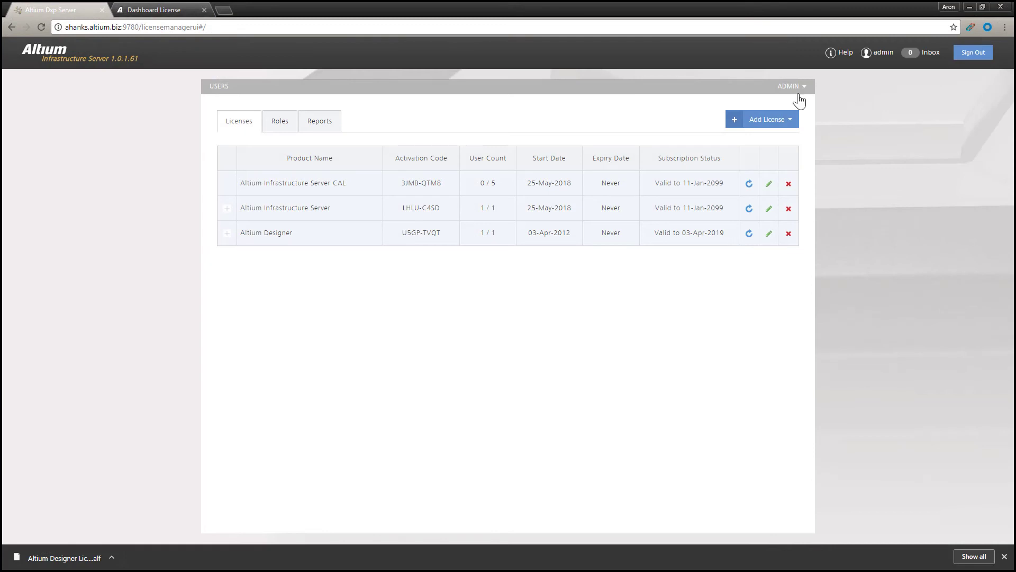
# Step: Delete the existing Altium Designer license from the Infrastructure Server's license list
pyautogui.click(795, 90)
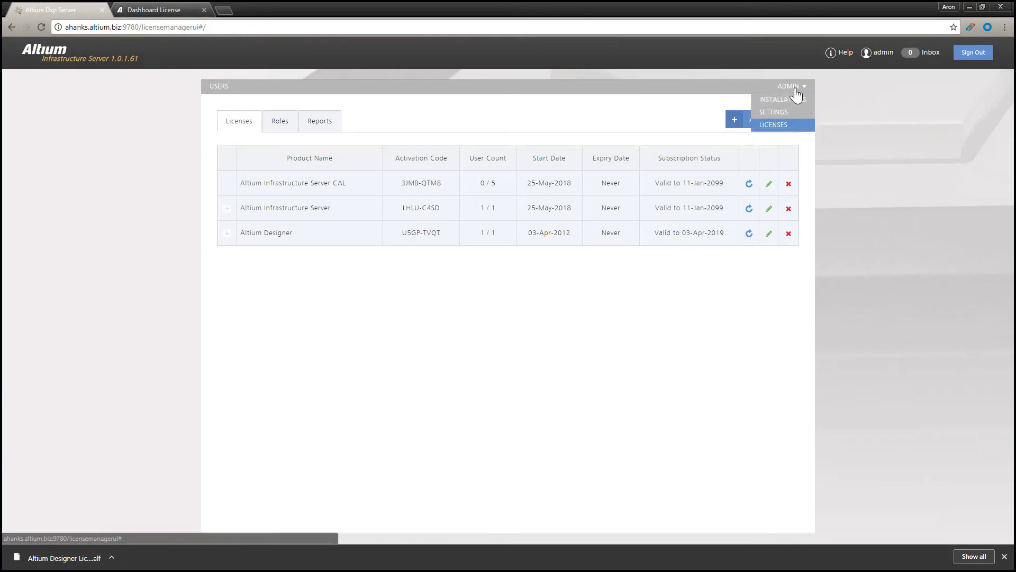
pyautogui.click(771, 124)
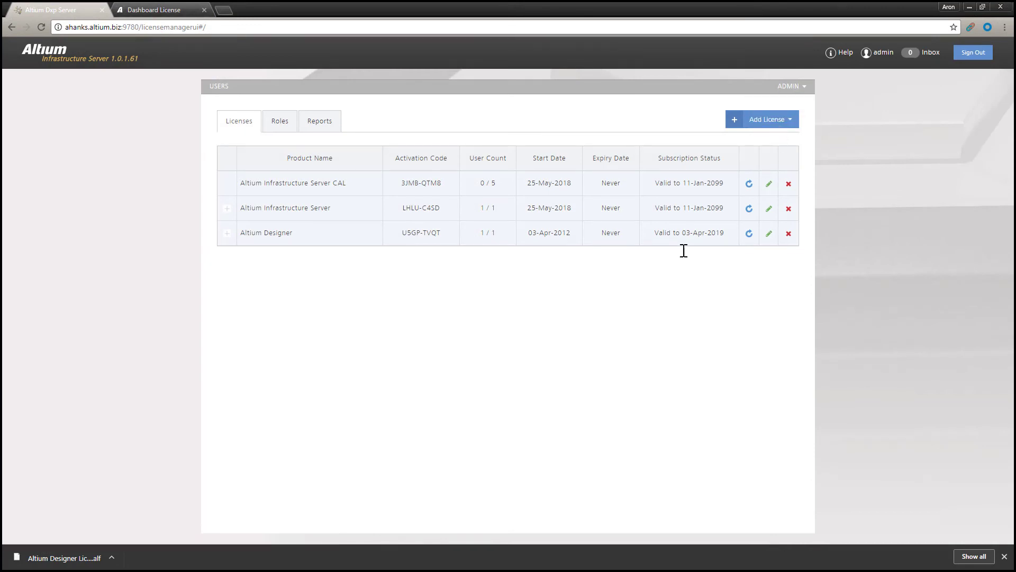
pyautogui.click(788, 234)
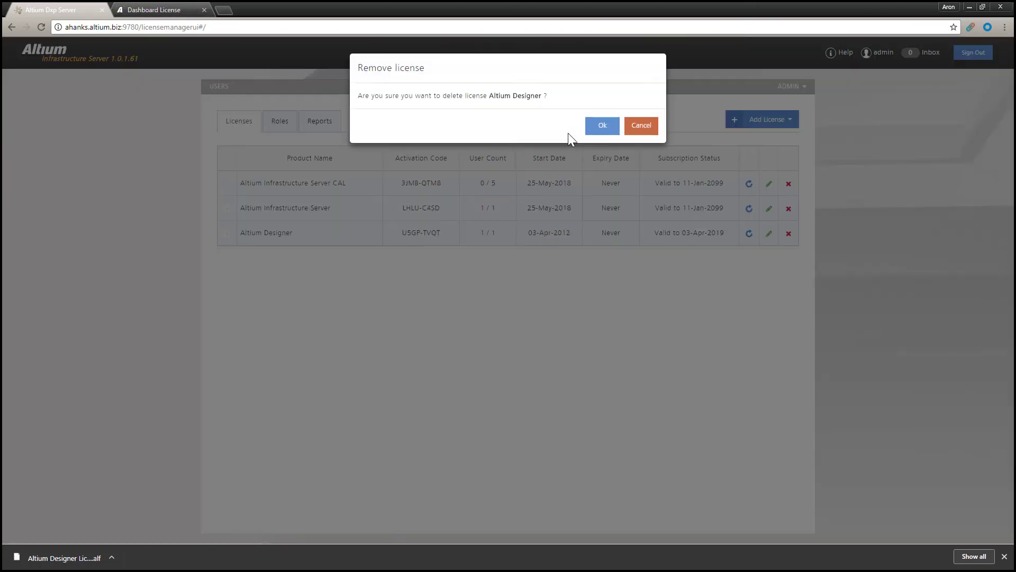
pyautogui.click(601, 125)
# Step: Import the downloaded Primary .alf license file from disk and close the import results
pyautogui.click(774, 125)
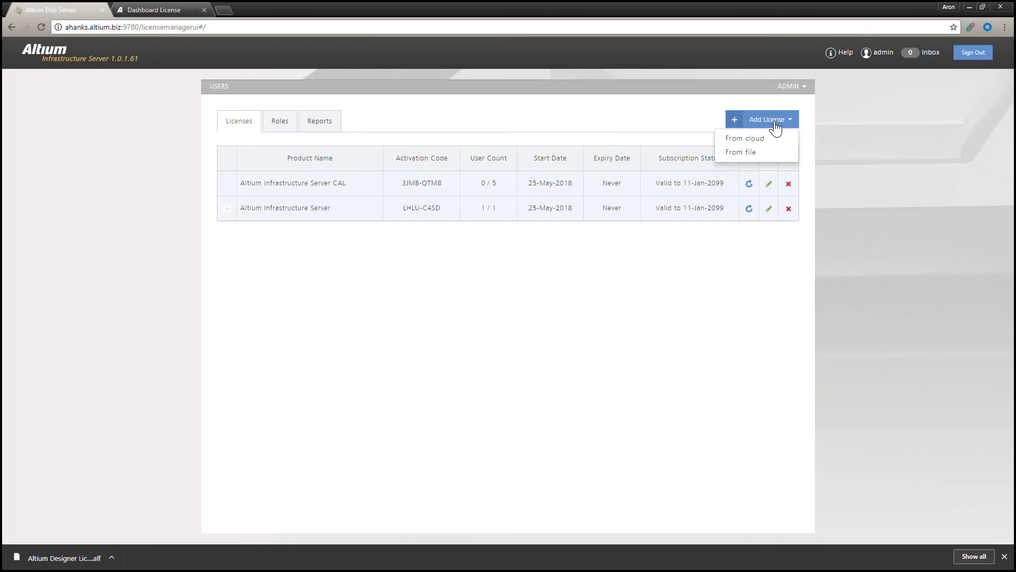
pyautogui.click(766, 153)
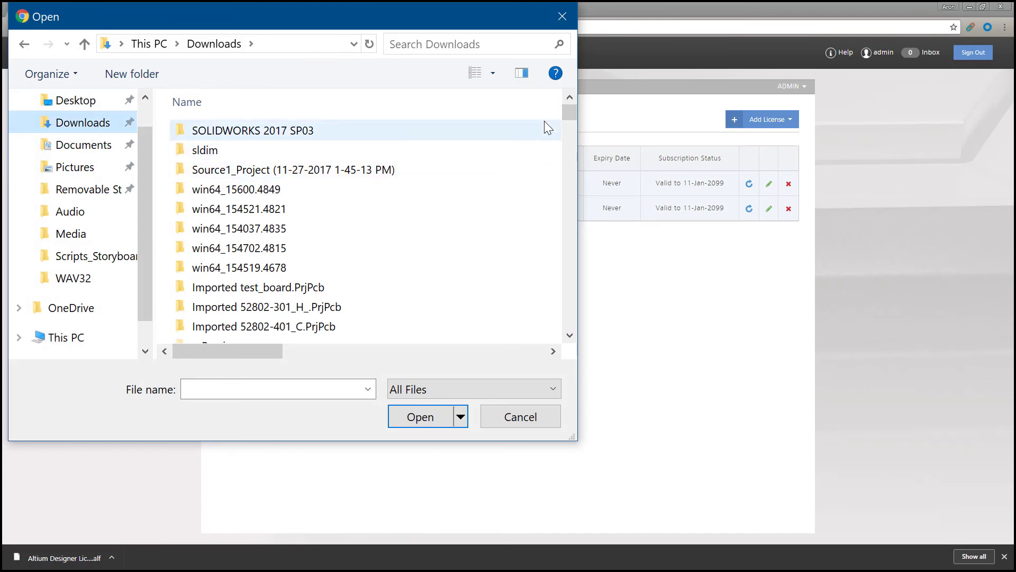
pyautogui.moveTo(569, 114); pyautogui.dragTo(551, 344)
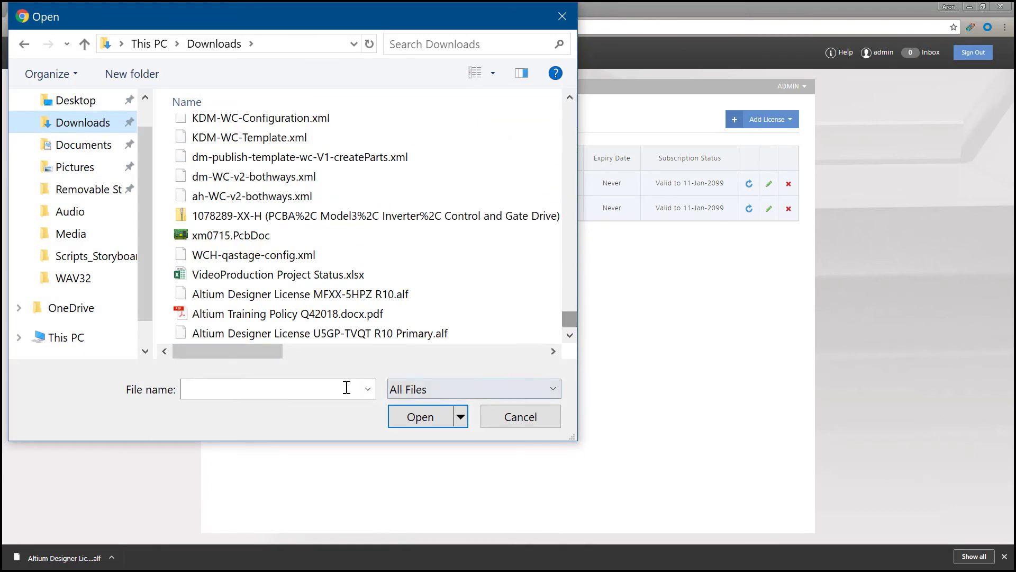
pyautogui.click(348, 334)
pyautogui.click(420, 416)
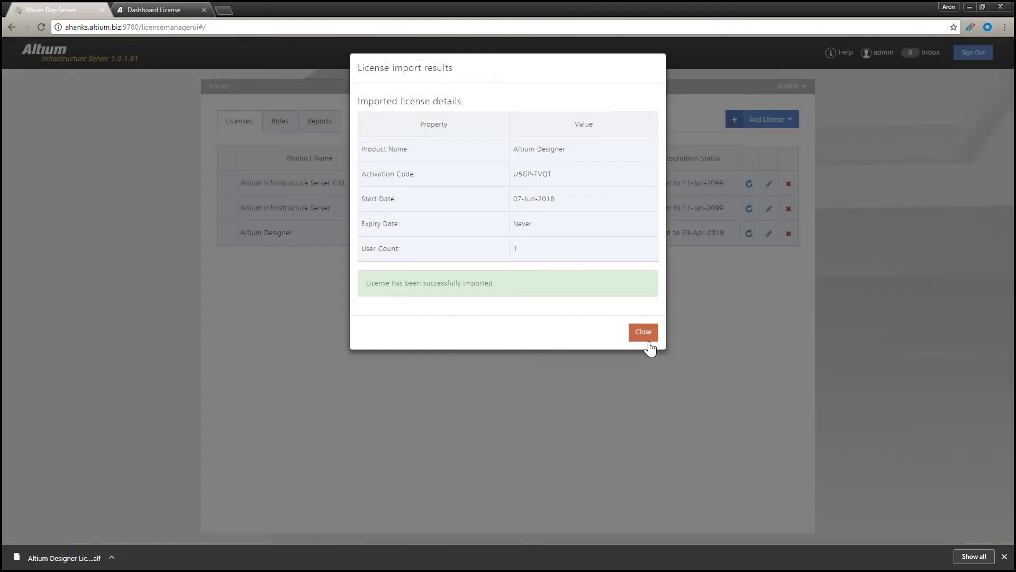
pyautogui.click(643, 332)
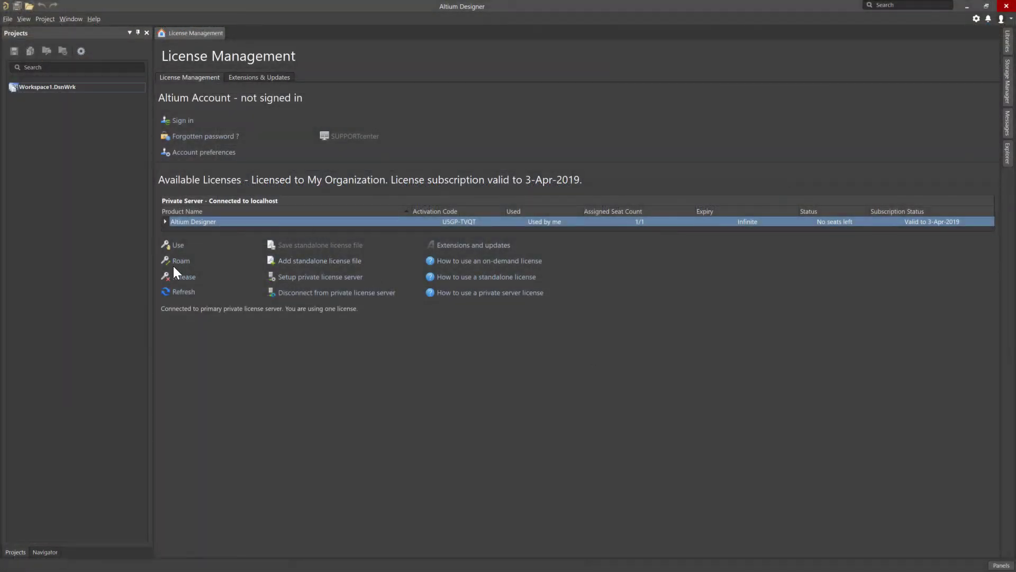
# Step: Refresh licenses, use the private-server Altium Designer license valid to 3-Apr-2019, then open File > New
pyautogui.click(185, 292)
pyautogui.rightClick(200, 228)
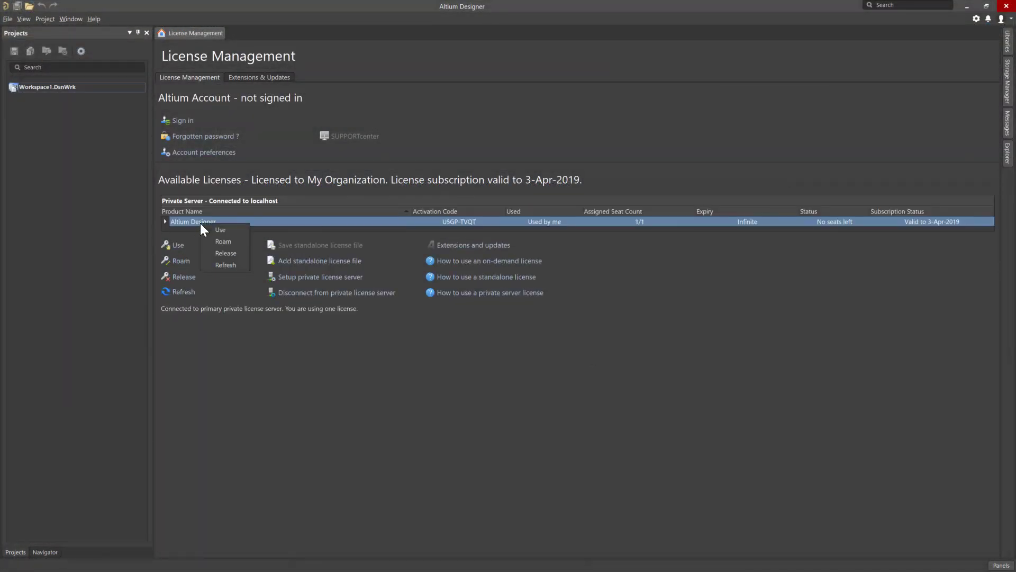
pyautogui.click(233, 229)
pyautogui.click(7, 19)
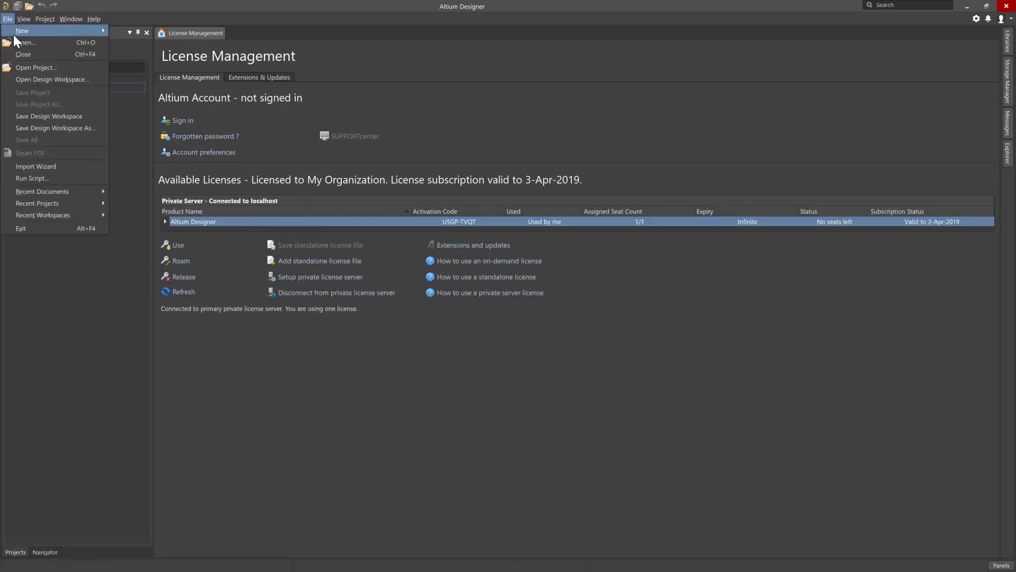
pyautogui.moveTo(101, 30)
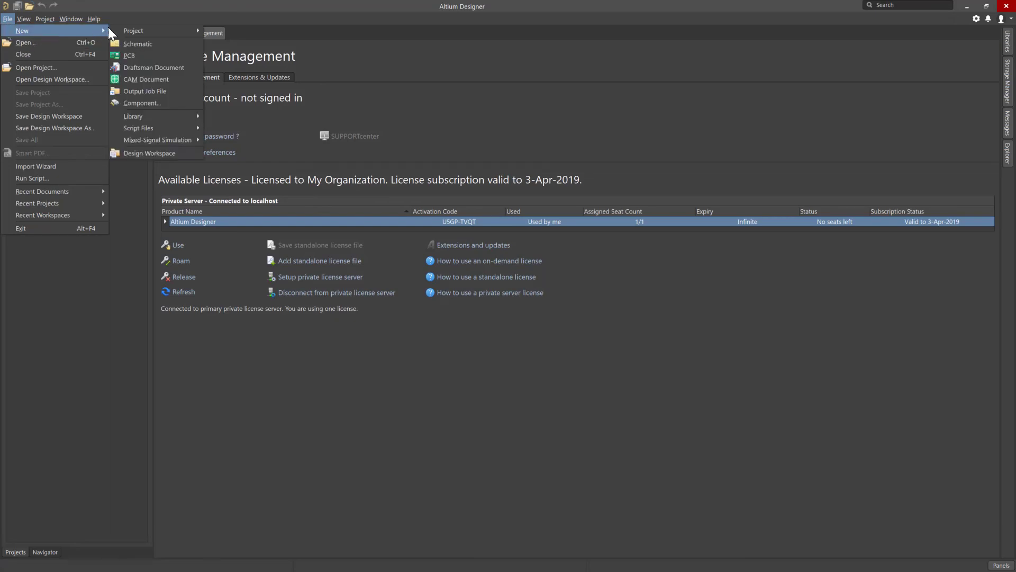